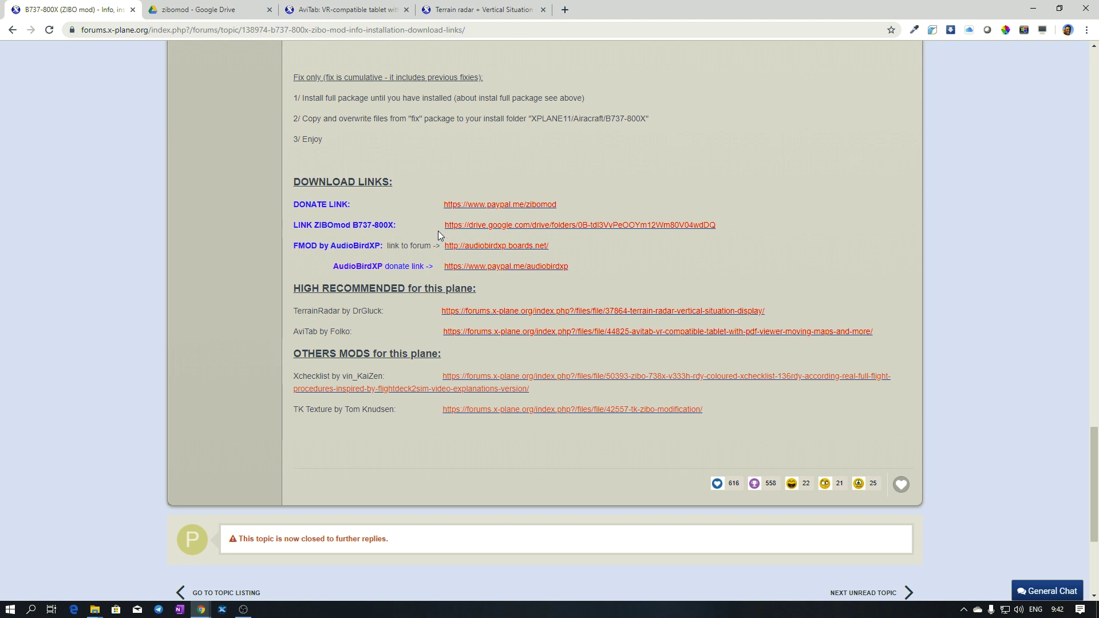
# Review the ZIBOmod B737-800X, TerrainRadar and AviTab download links in the forum post.
pyautogui.moveTo(443, 225); pyautogui.dragTo(715, 224)
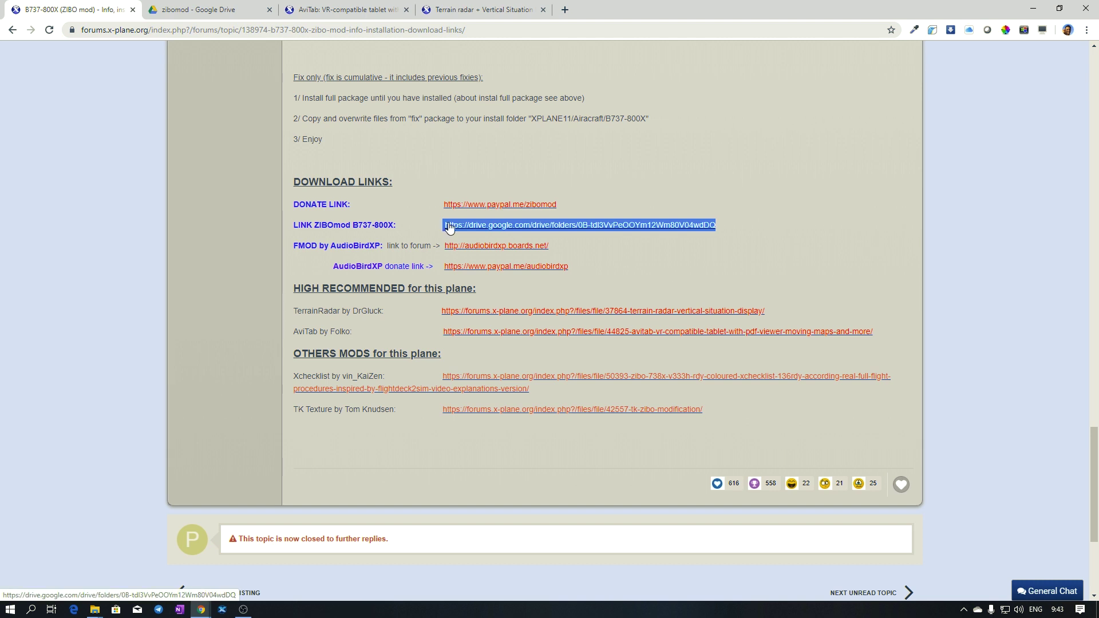
pyautogui.moveTo(435, 311); pyautogui.dragTo(786, 315)
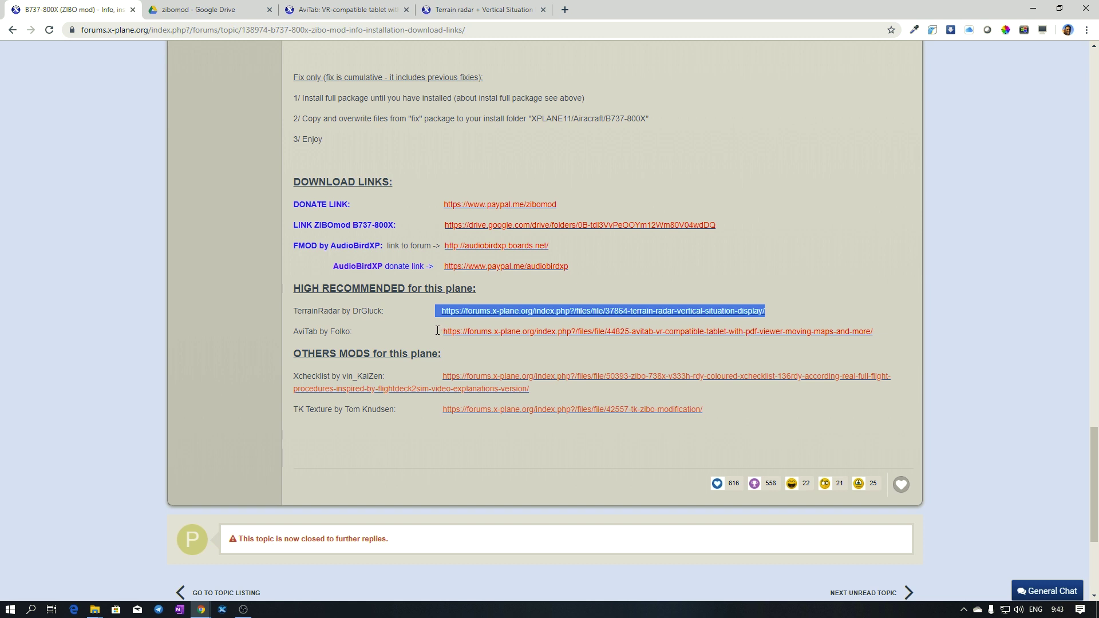
pyautogui.moveTo(438, 330); pyautogui.dragTo(881, 334)
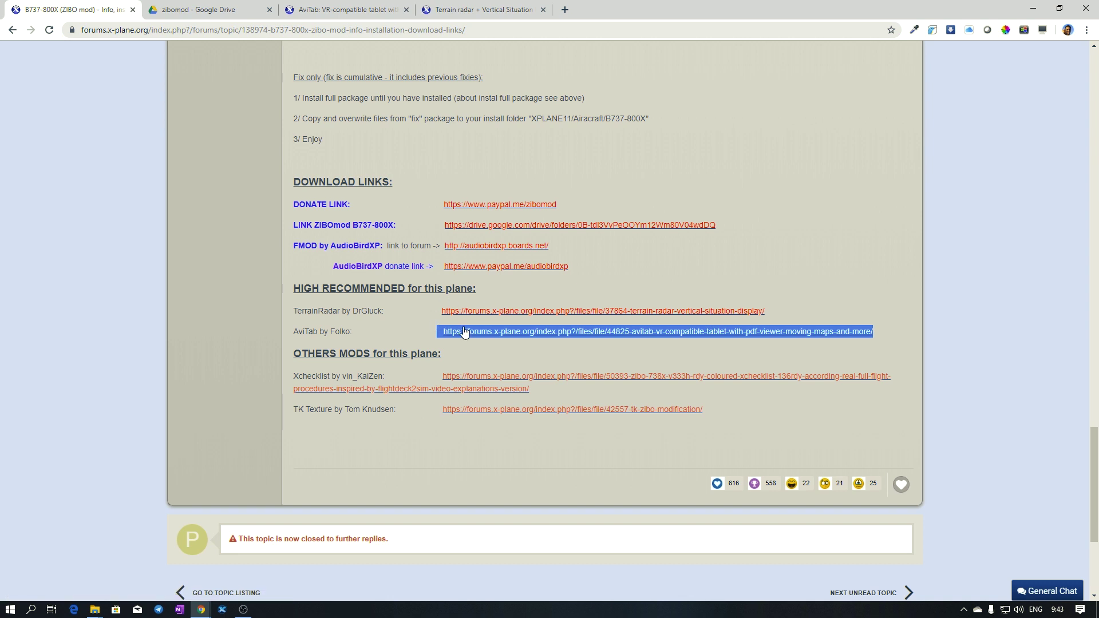
pyautogui.moveTo(440, 225); pyautogui.dragTo(727, 216)
pyautogui.click(727, 217)
# Examine the full package B737-800X_3_36_full.zip and the newest update B738X_3_36_26.zip in the zibomod Google Drive folder.
pyautogui.click(202, 9)
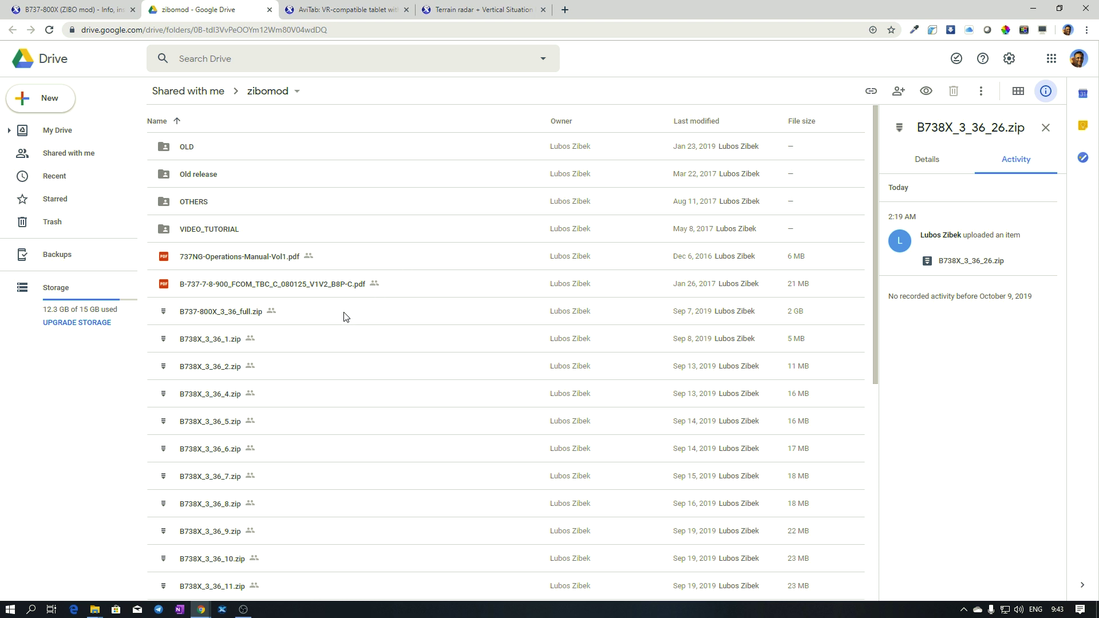
pyautogui.click(295, 315)
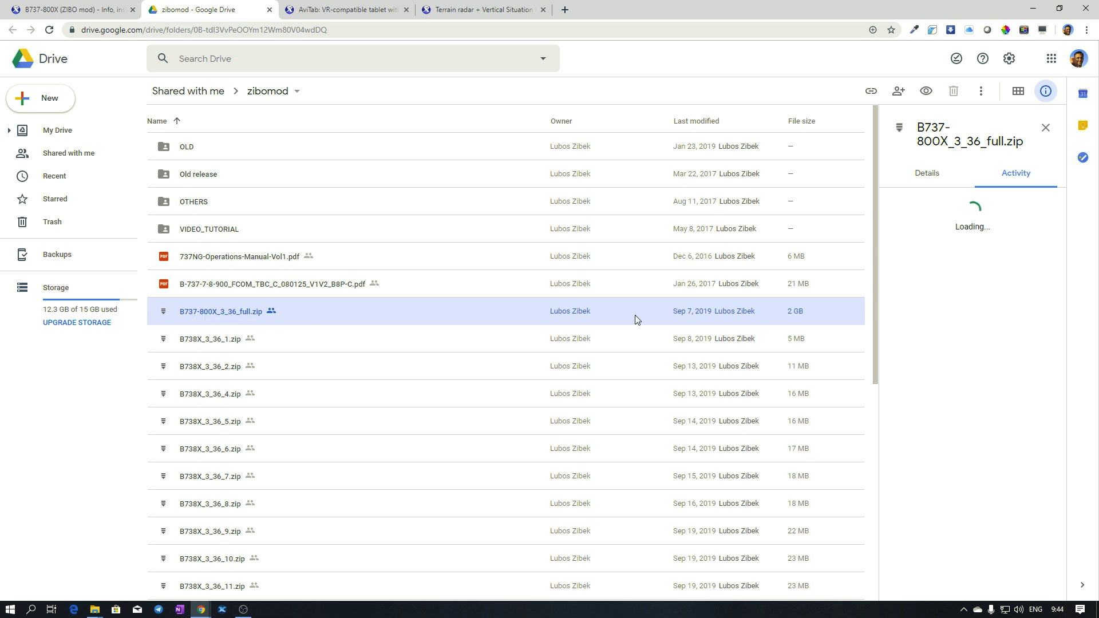
pyautogui.moveTo(805, 314)
pyautogui.scroll(-5, 314, 327)
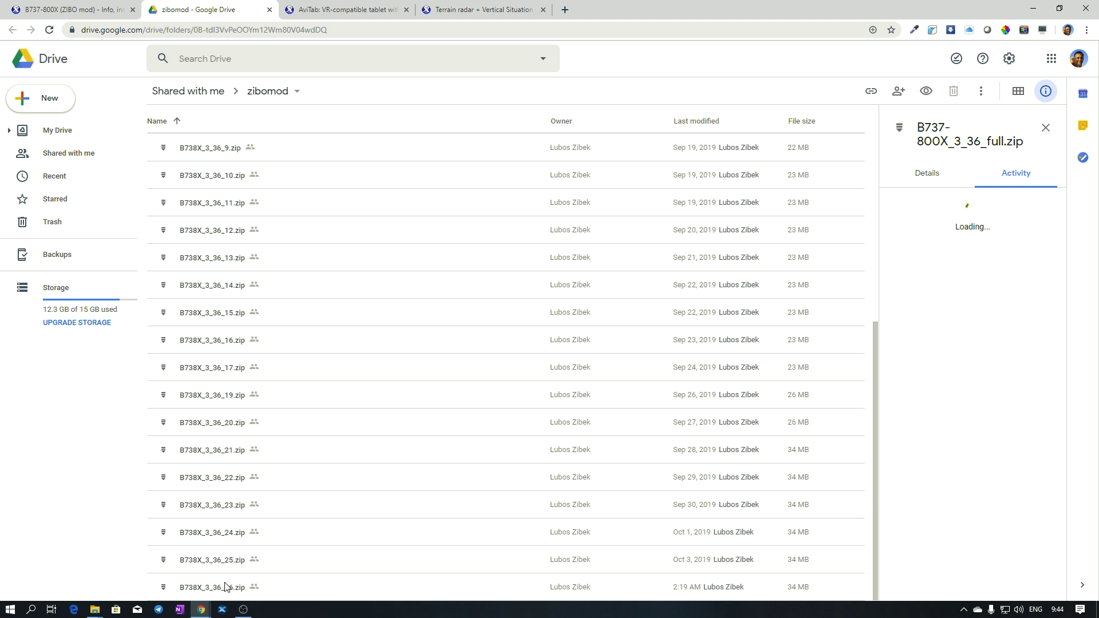
pyautogui.click(288, 590)
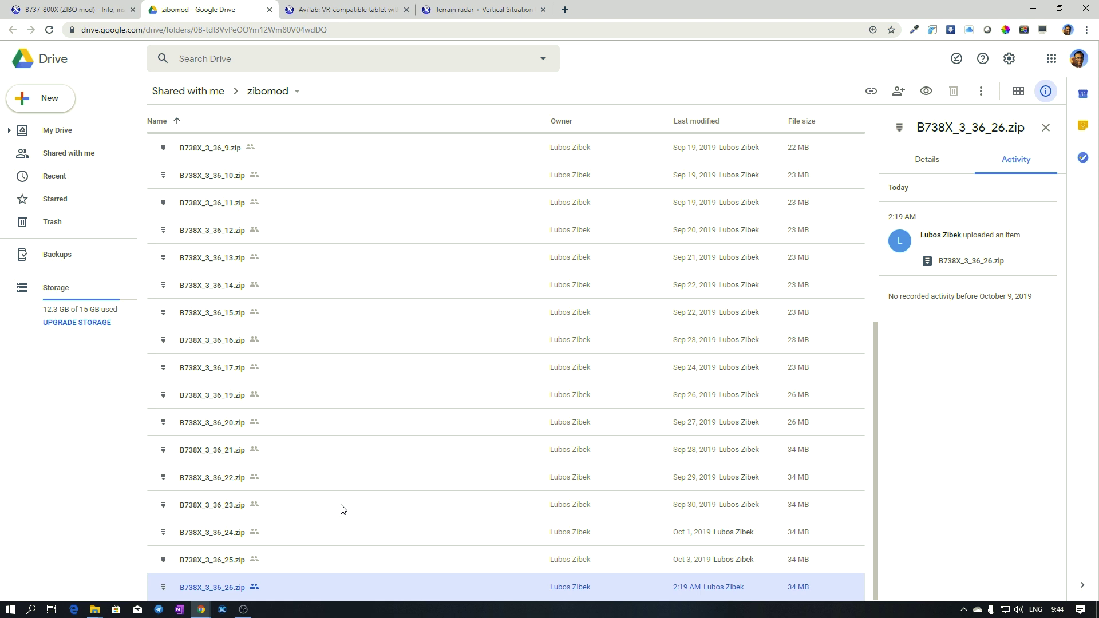
pyautogui.scroll(7, 346, 505)
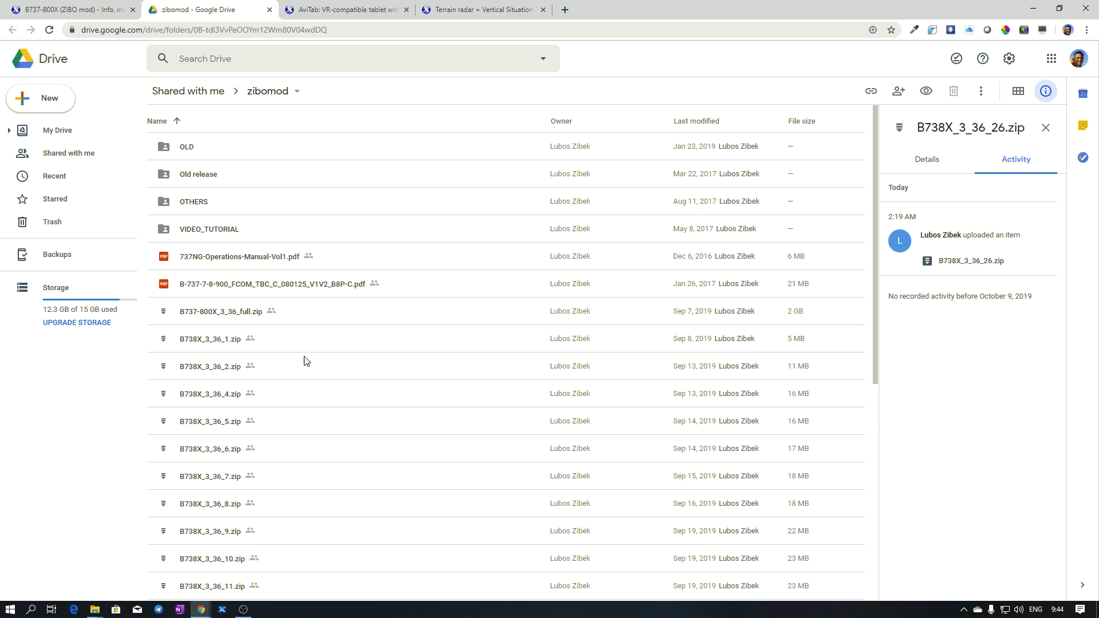
# Start downloading B737-800X_3_36_full.zip from the Drive folder without a virus scan, and cancel saving it.
pyautogui.rightClick(304, 320)
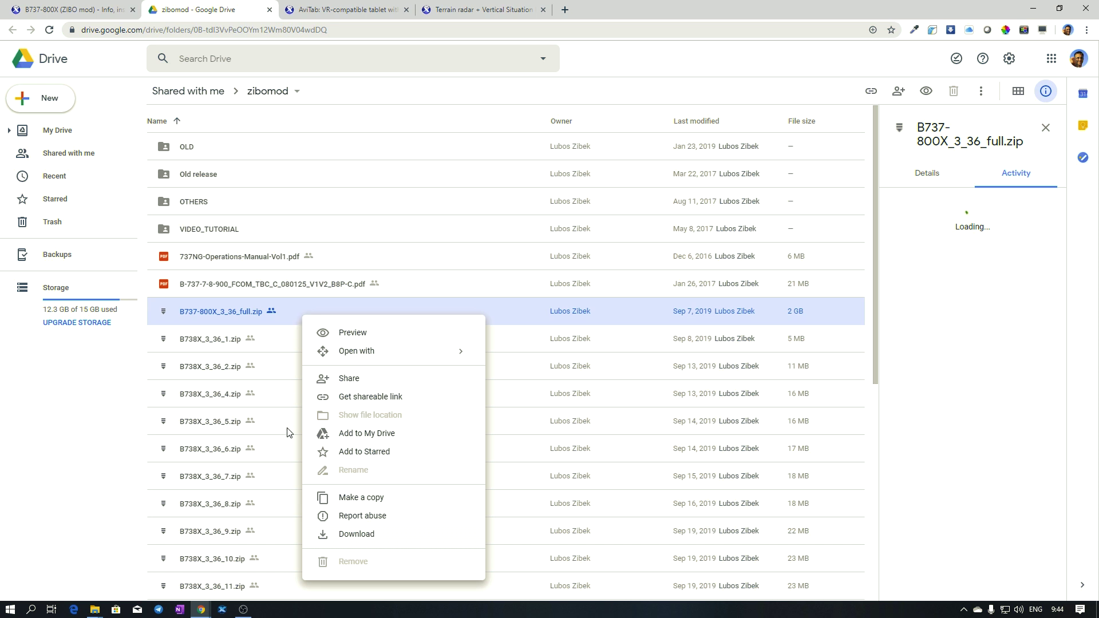
pyautogui.click(353, 537)
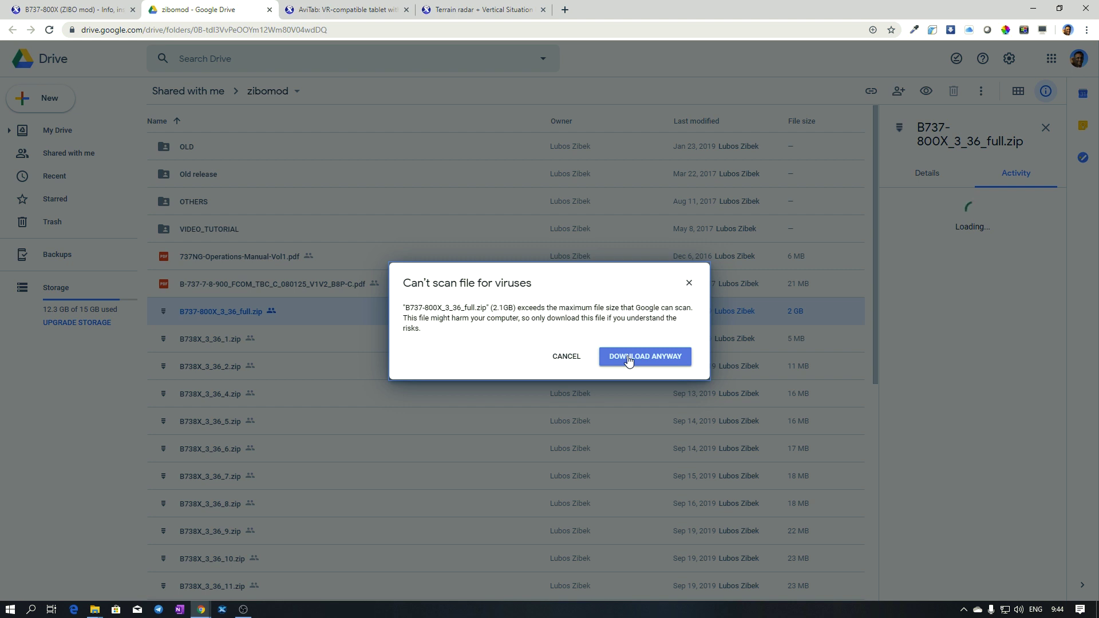
pyautogui.click(629, 357)
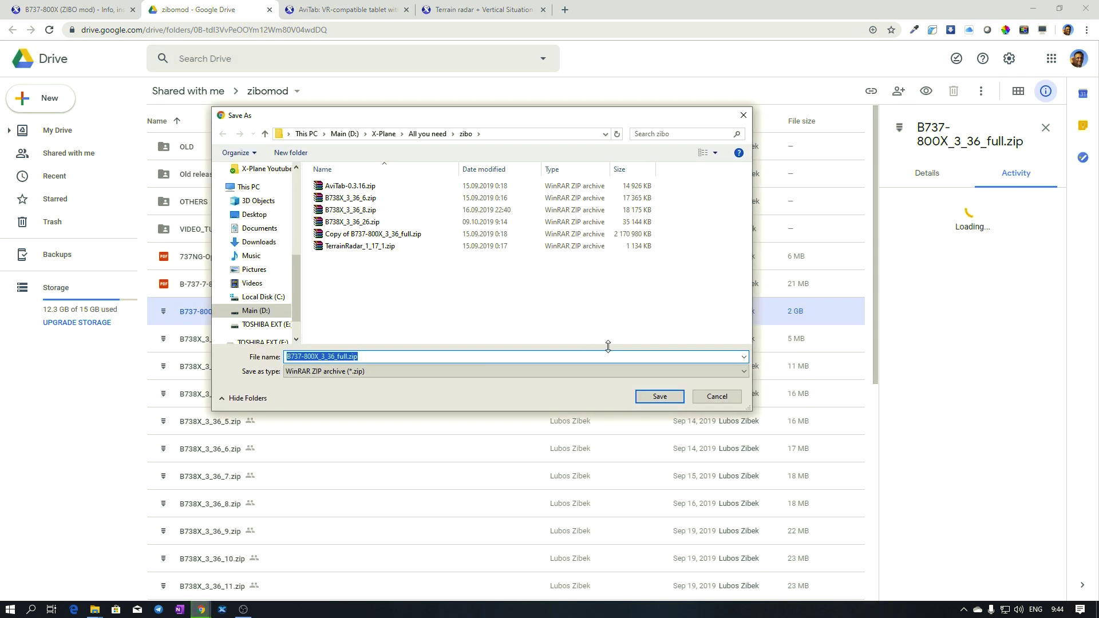
pyautogui.click(708, 401)
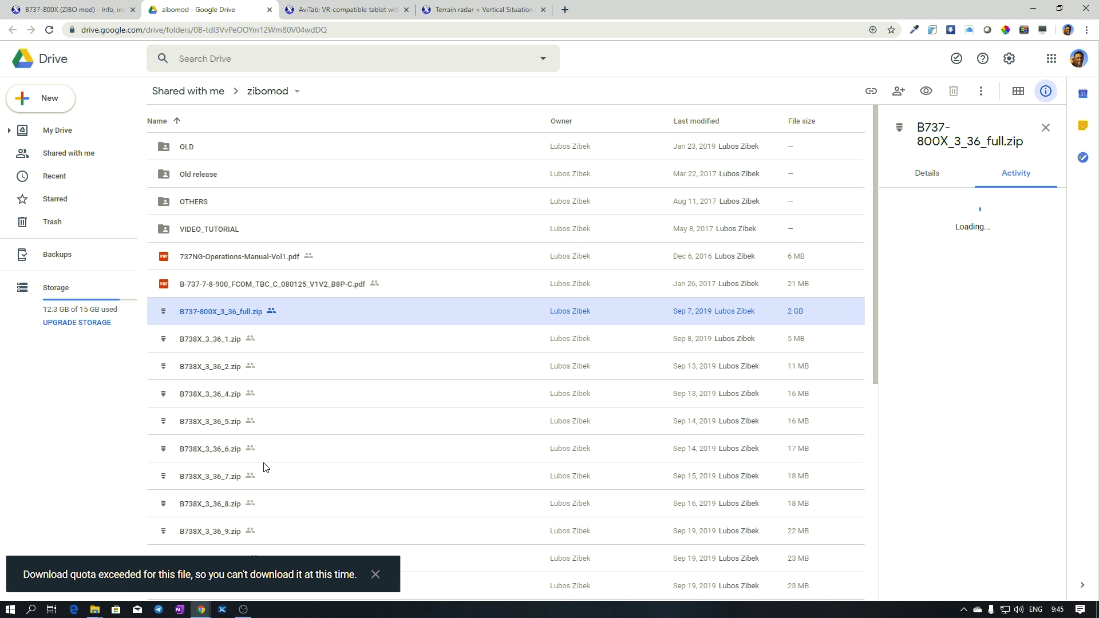
pyautogui.rightClick(263, 315)
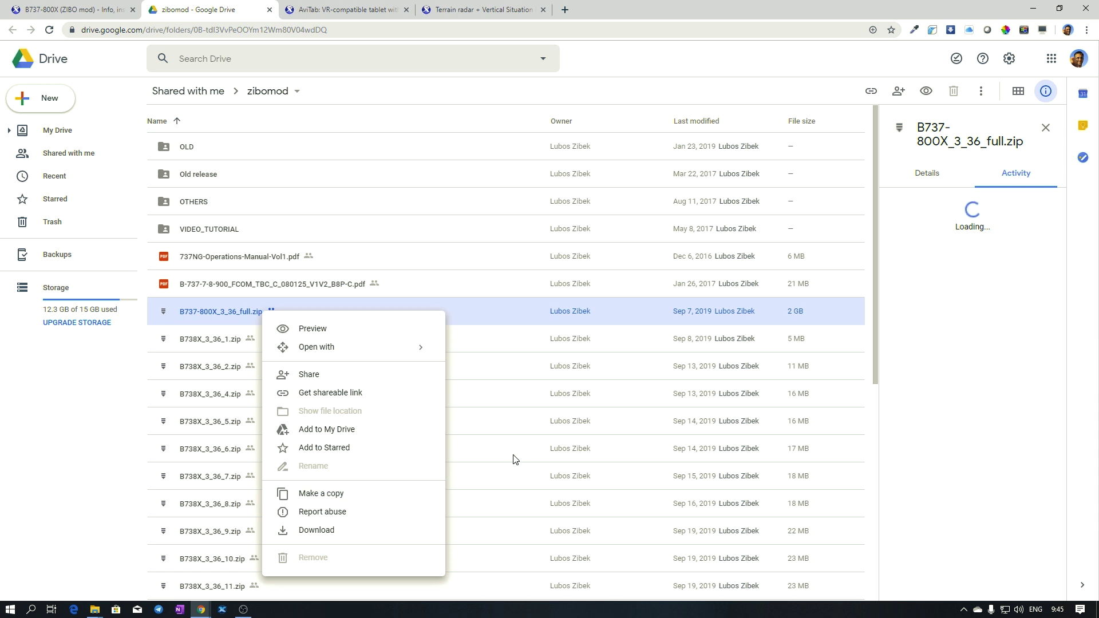
pyautogui.click(981, 401)
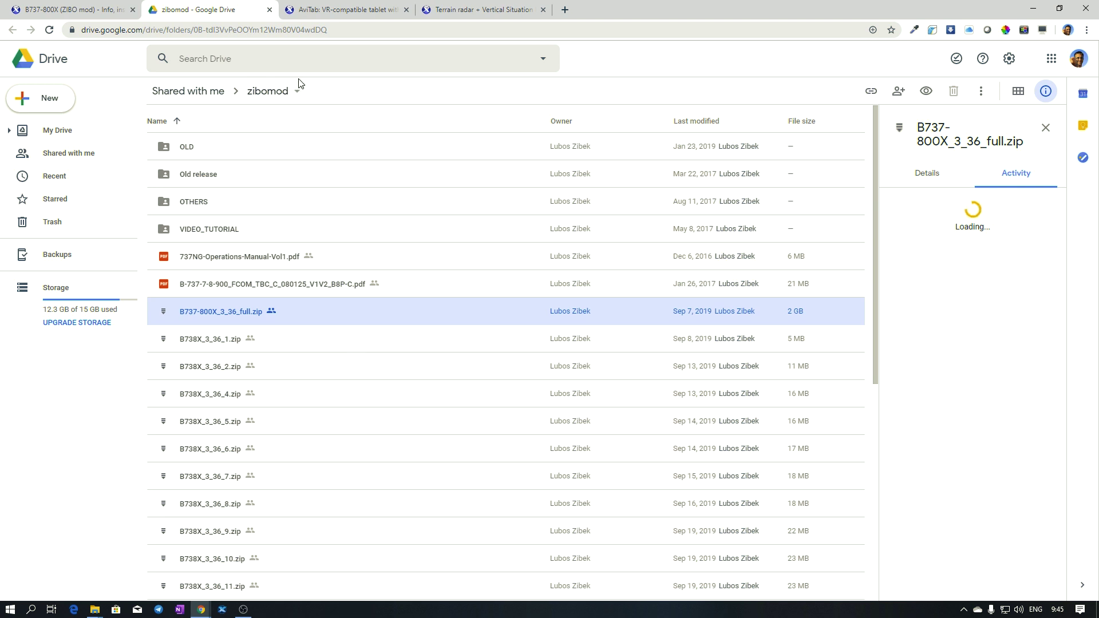
# Start the AviTab 0.3.16 download from its forum file page, and cancel saving it.
pyautogui.click(344, 10)
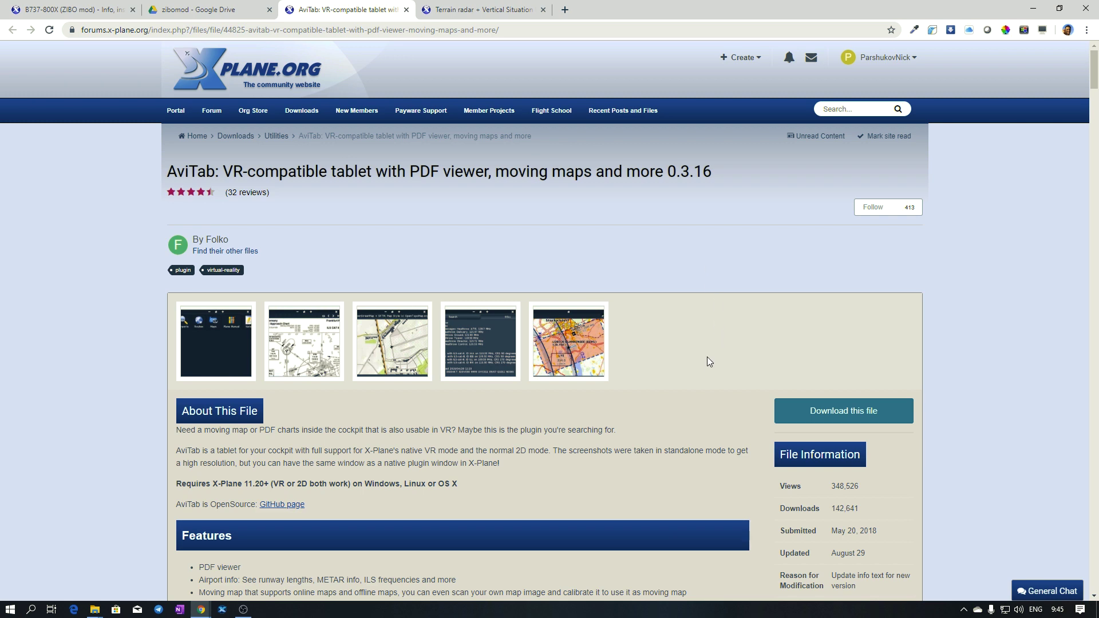
pyautogui.scroll(-3, 701, 367)
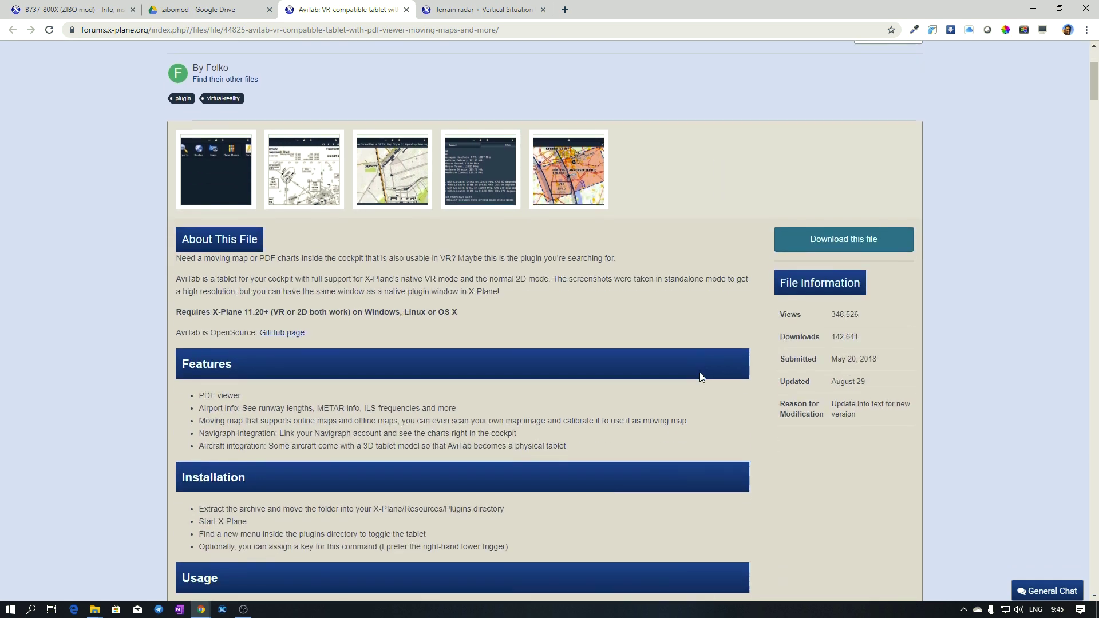
pyautogui.click(828, 245)
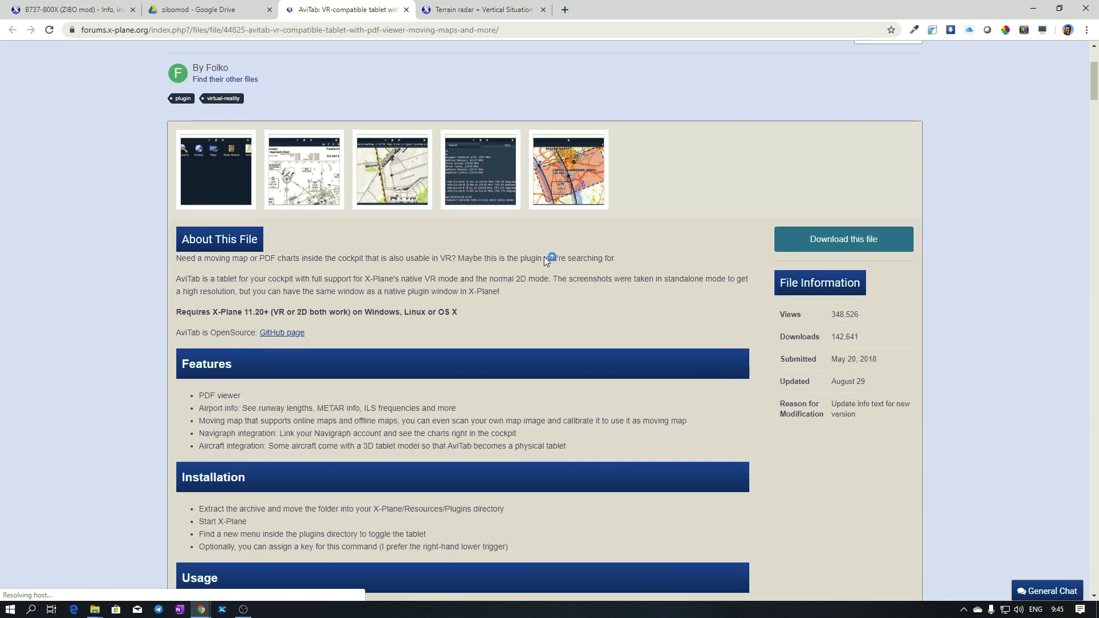
pyautogui.click(704, 398)
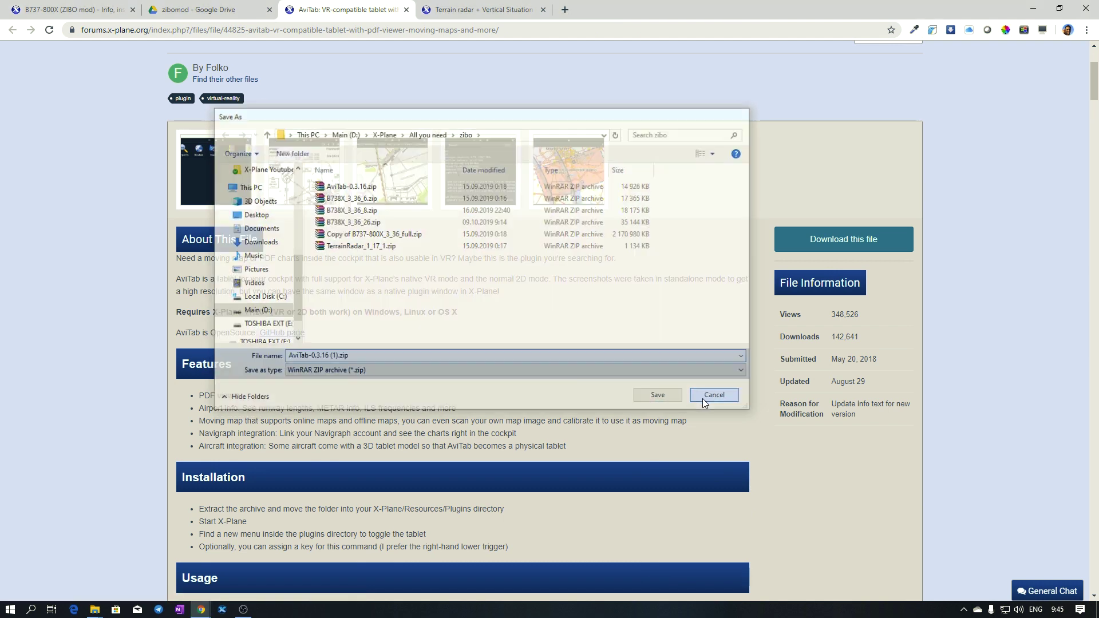
# Check the file information on the Terrain radar + Vertical Situation Display 1.17.1 download page.
pyautogui.click(455, 10)
pyautogui.scroll(-2, 750, 418)
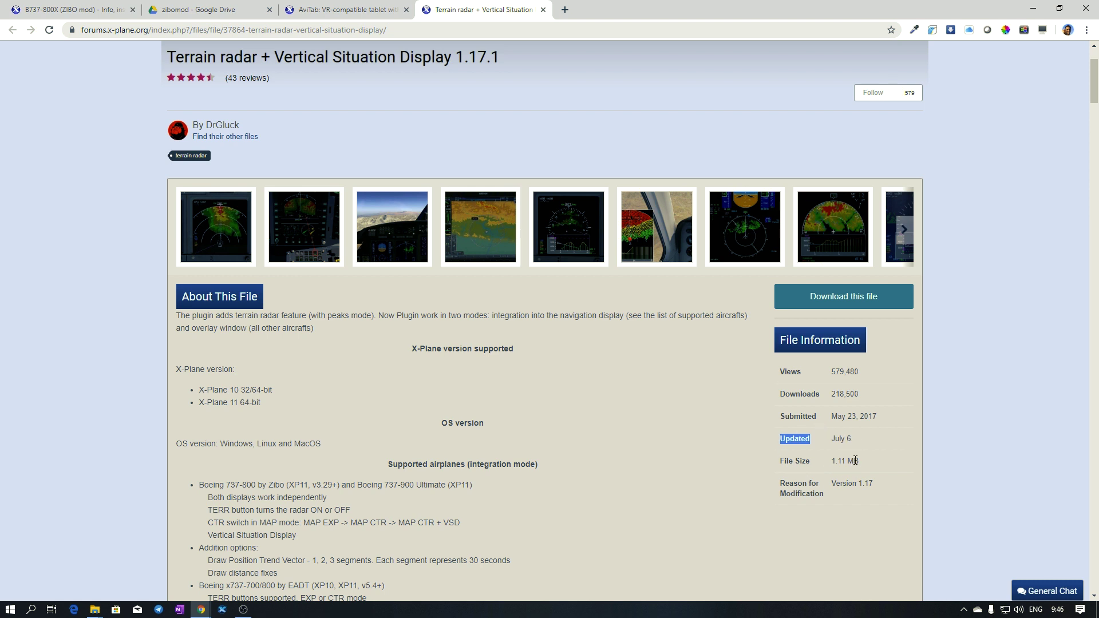
pyautogui.click(793, 428)
# Switch to File Explorer and arrange the zibo downloads folder and the X-Plane 11 folder side by side.
pyautogui.press('super+d')
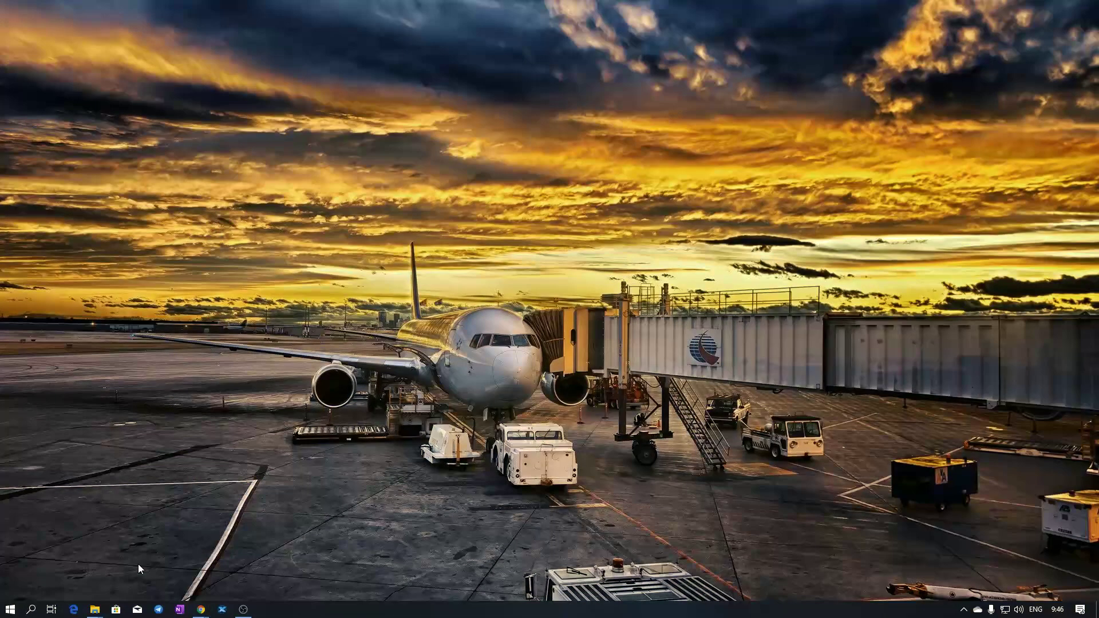
pyautogui.moveTo(97, 611)
pyautogui.click(64, 551)
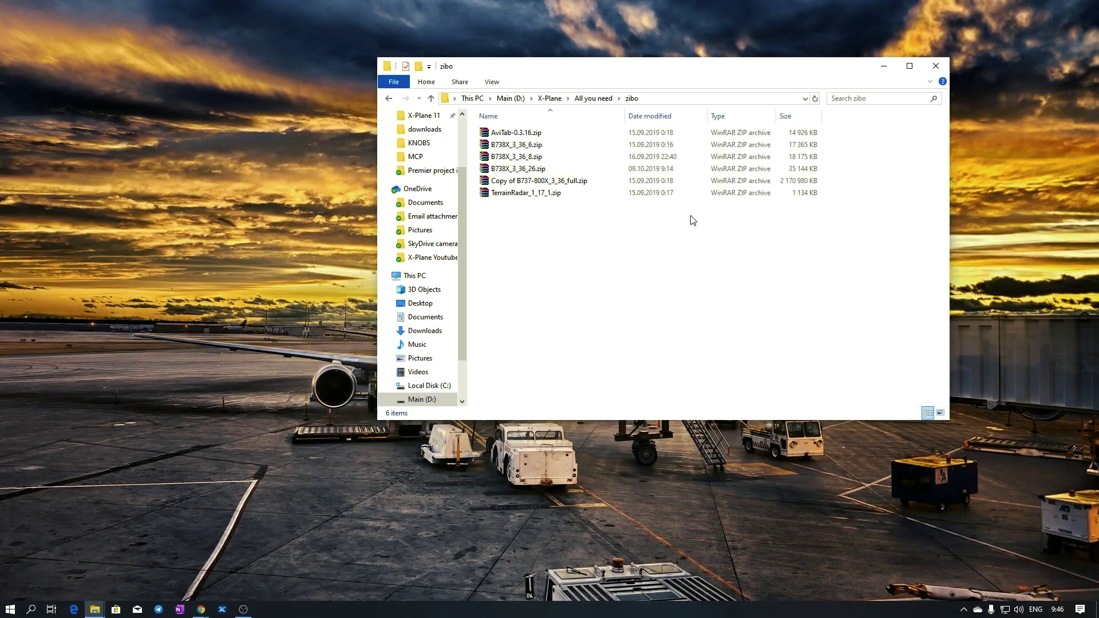
pyautogui.moveTo(730, 78); pyautogui.dragTo(419, 93)
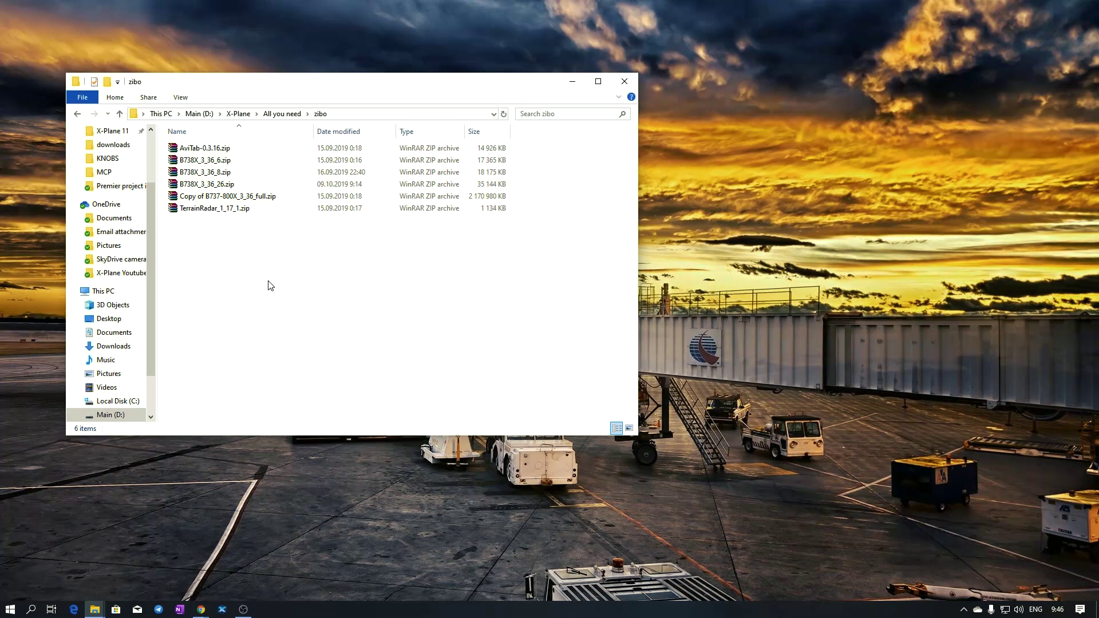
pyautogui.click(95, 609)
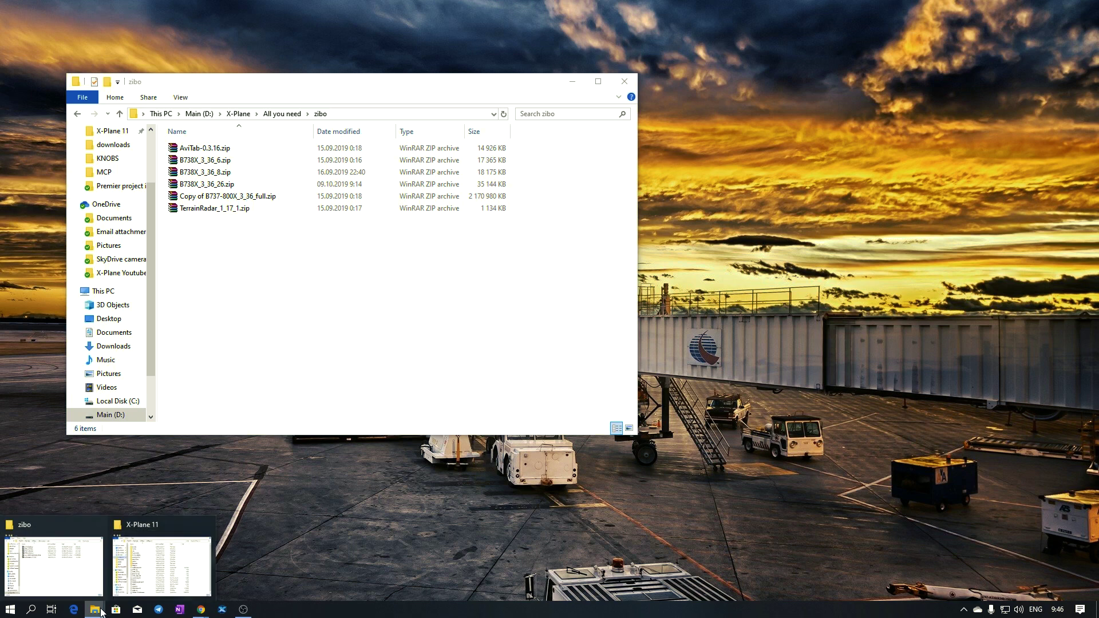
pyautogui.moveTo(628, 77); pyautogui.dragTo(784, 91)
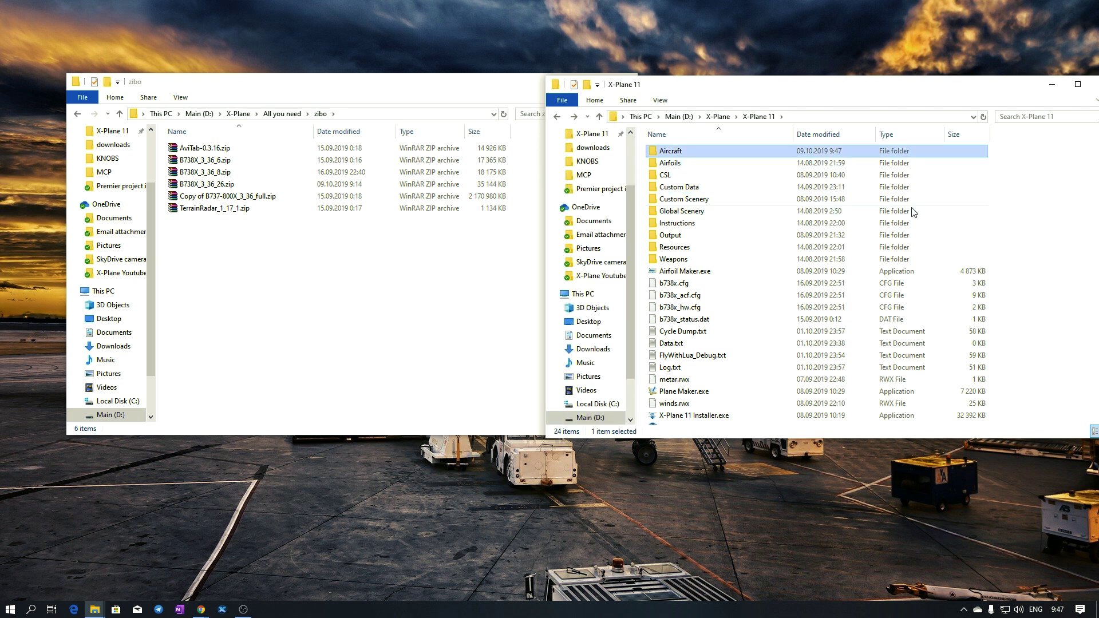
# Extract the B737-800X folder from Copy of B737-800X_3_36_full.zip into X-Plane 11's Aircraft folder, and close the archive.
pyautogui.click(822, 152)
pyautogui.doubleClick(820, 152)
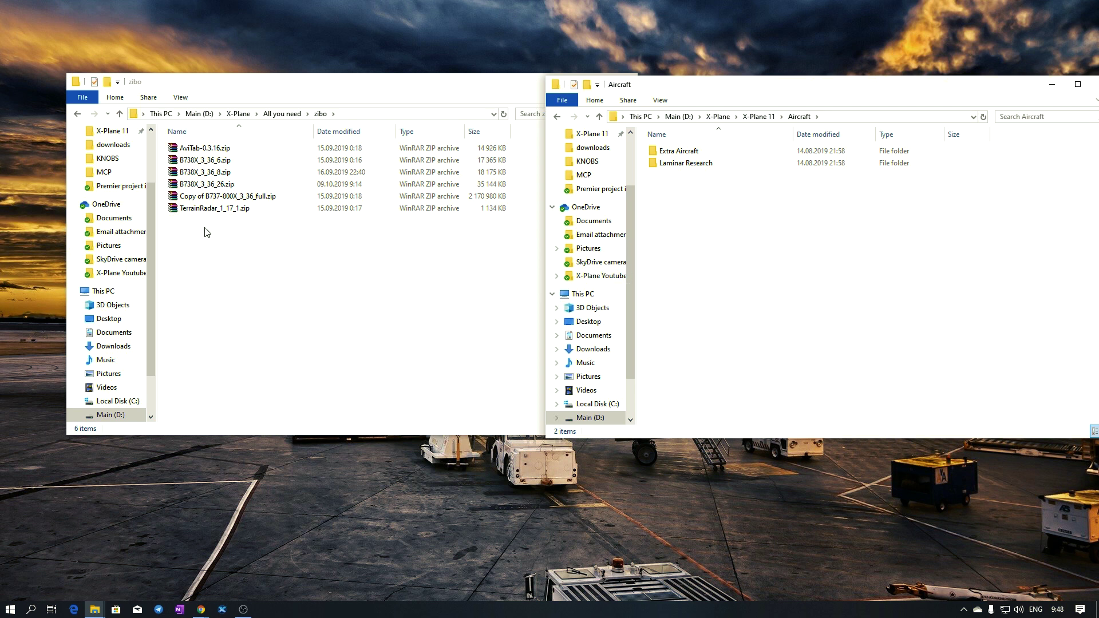
pyautogui.click(199, 198)
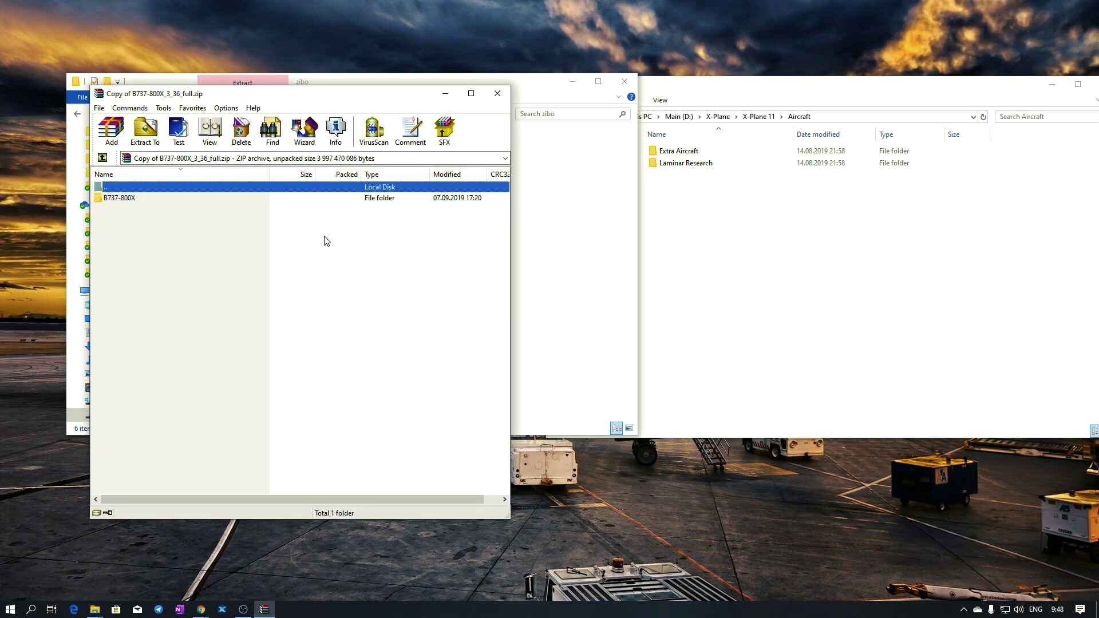
pyautogui.click(121, 198)
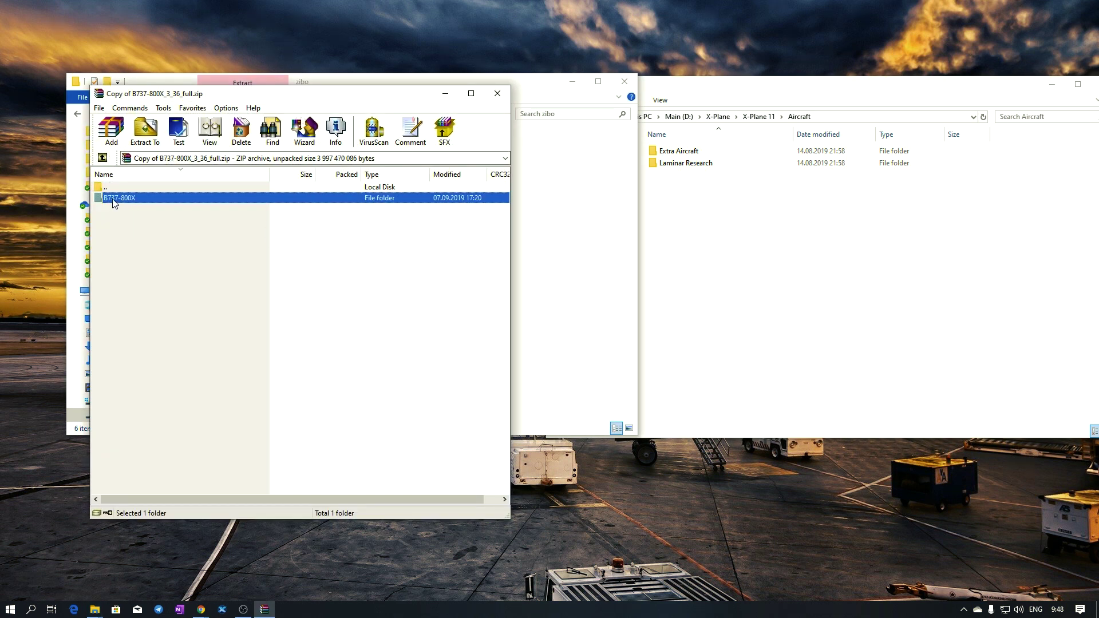
pyautogui.moveTo(117, 204); pyautogui.dragTo(720, 209)
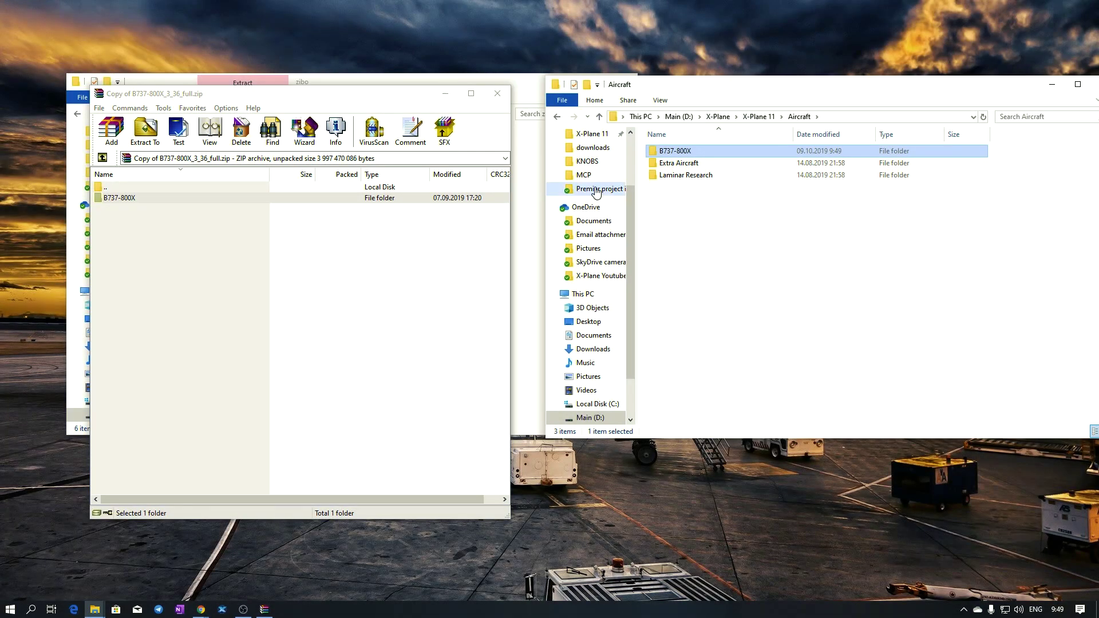
pyautogui.click(498, 95)
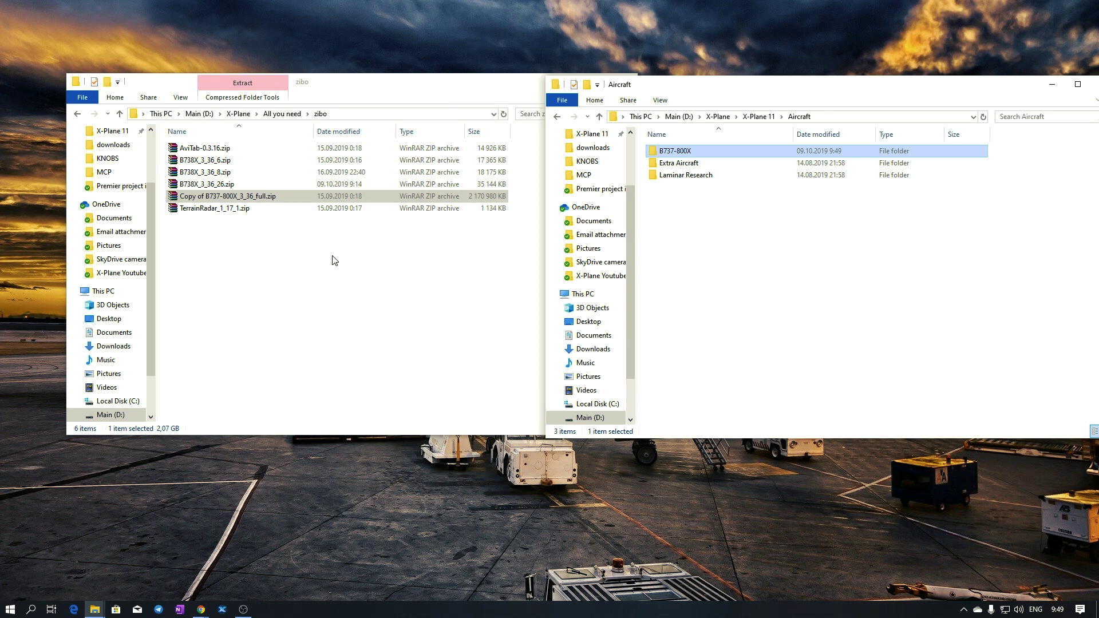
# Open the update archive B738X_3_36_26.zip alongside the B737-800X folder in X-Plane 11's Aircraft folder.
pyautogui.click(234, 196)
pyautogui.moveTo(234, 196); pyautogui.dragTo(234, 190)
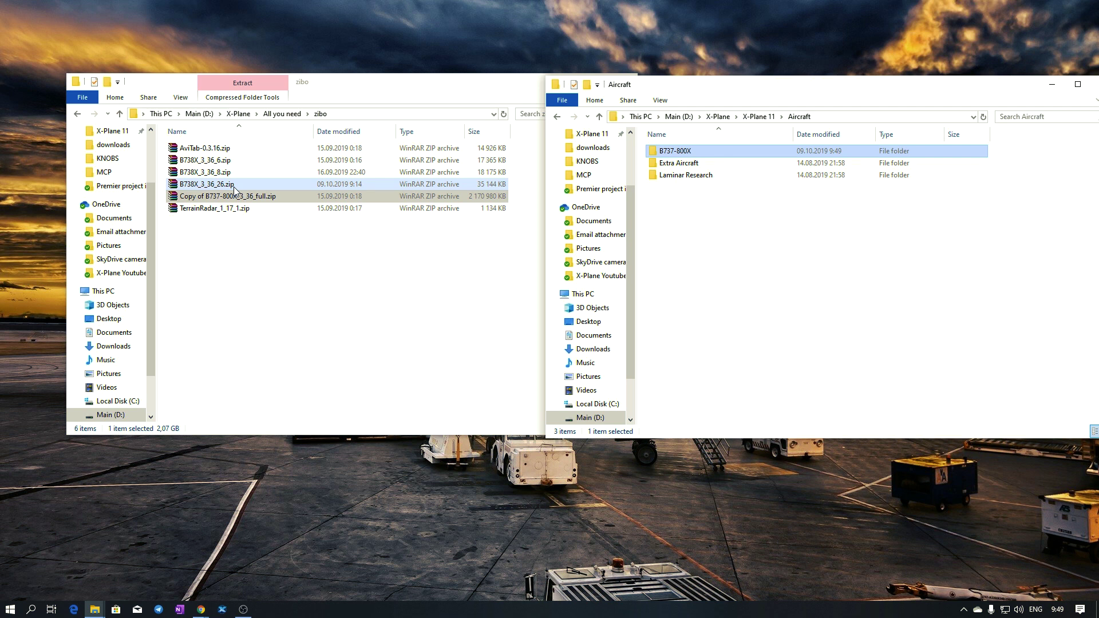
pyautogui.click(234, 190)
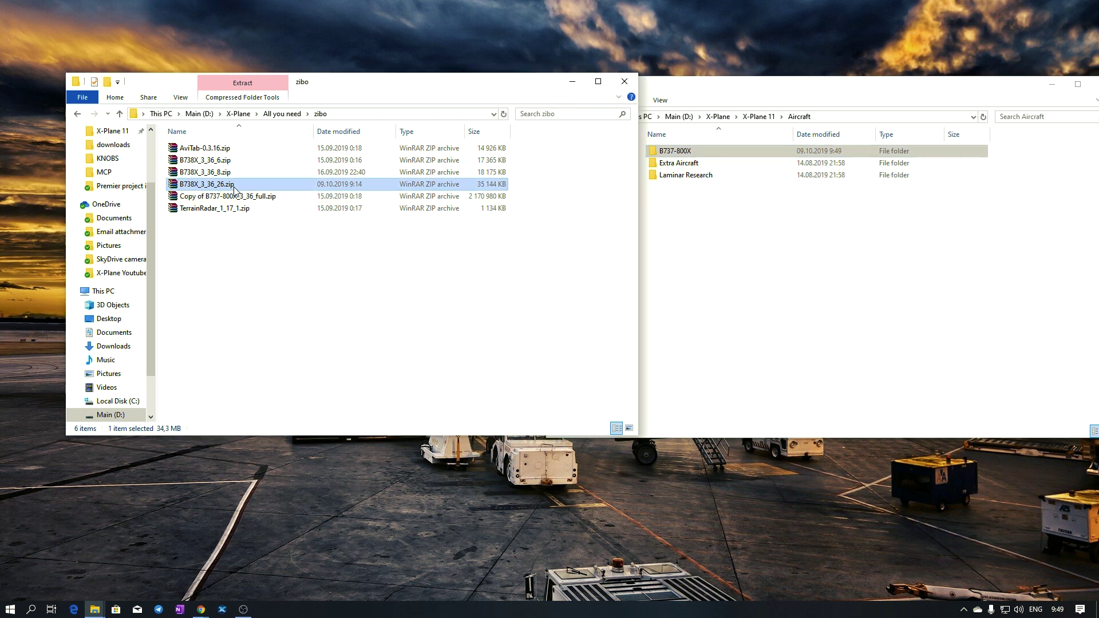
pyautogui.doubleClick(235, 189)
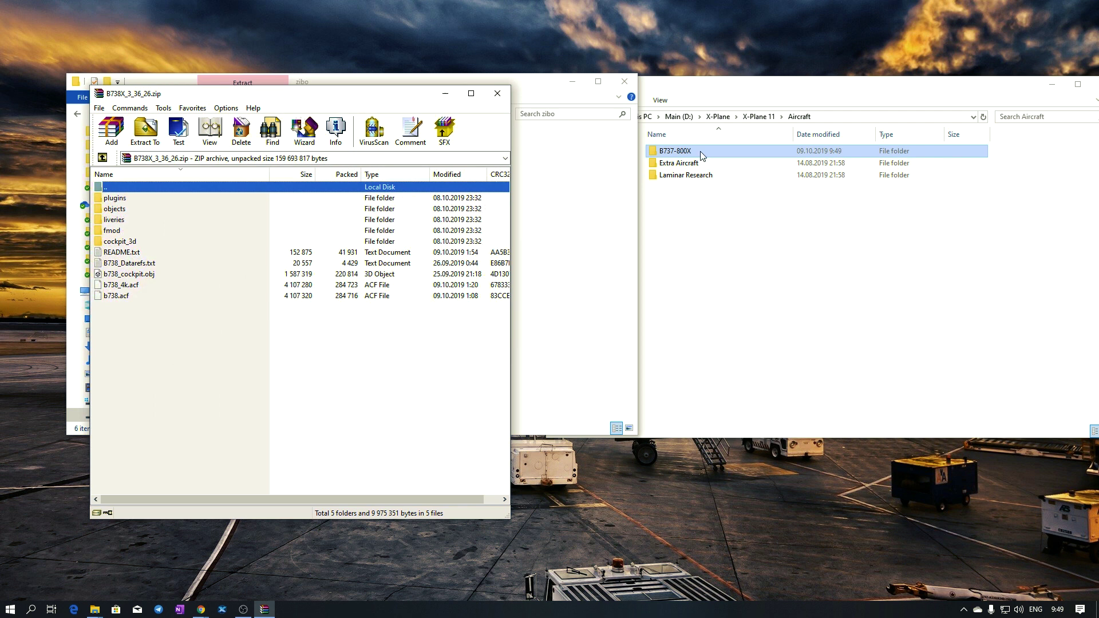
pyautogui.click(700, 151)
pyautogui.doubleClick(700, 151)
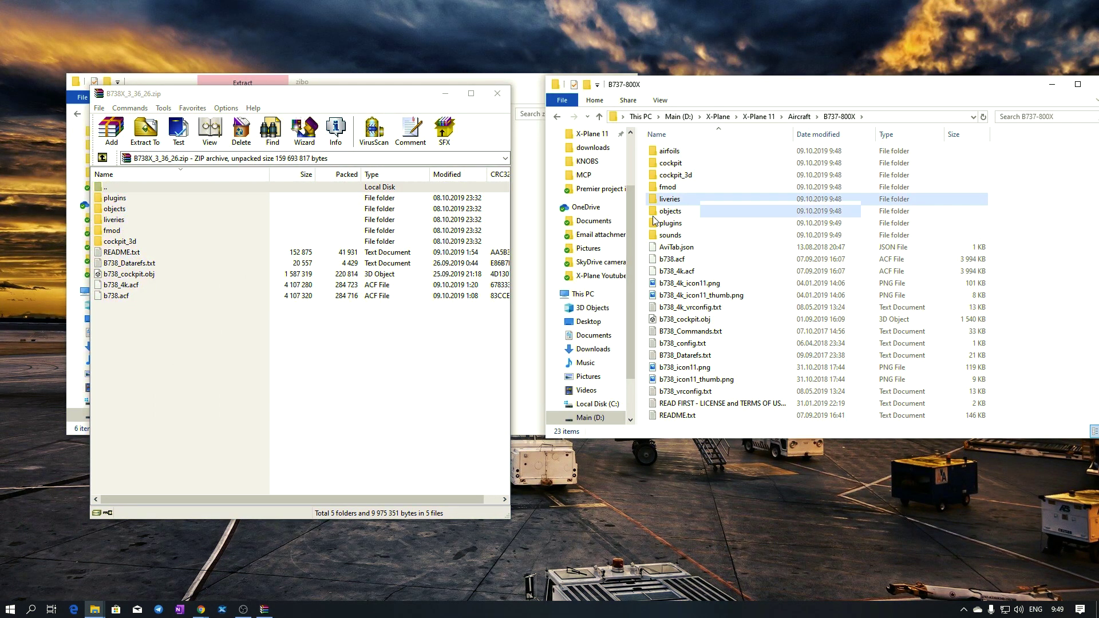
# Extract all contents of B738X_3_36_26.zip into the B737-800X folder, replacing the files with the same names, and close the archive.
pyautogui.click(132, 311)
pyautogui.hotkey('ctrl', 'a')
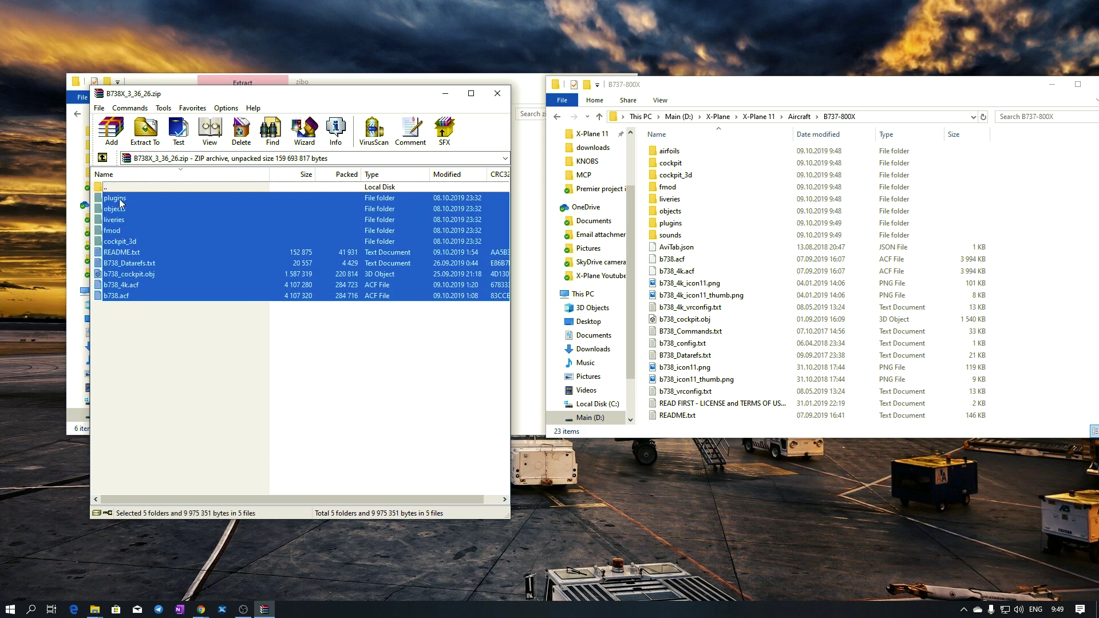
pyautogui.moveTo(121, 202); pyautogui.dragTo(1043, 239)
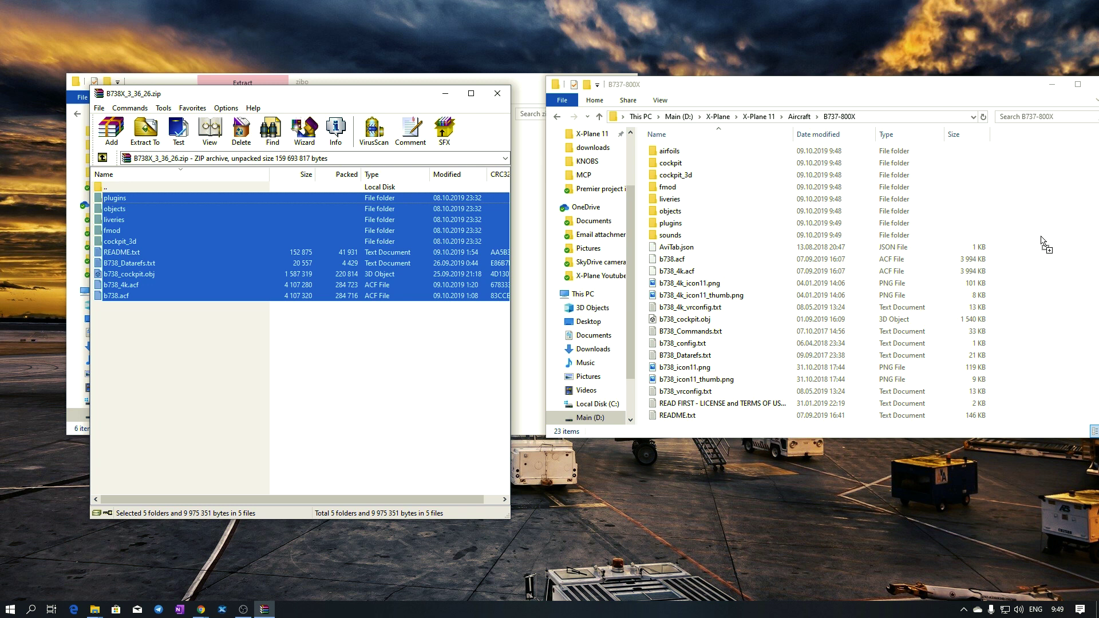
pyautogui.moveTo(1042, 240); pyautogui.dragTo(1020, 213)
pyautogui.moveTo(1021, 218); pyautogui.dragTo(1021, 218)
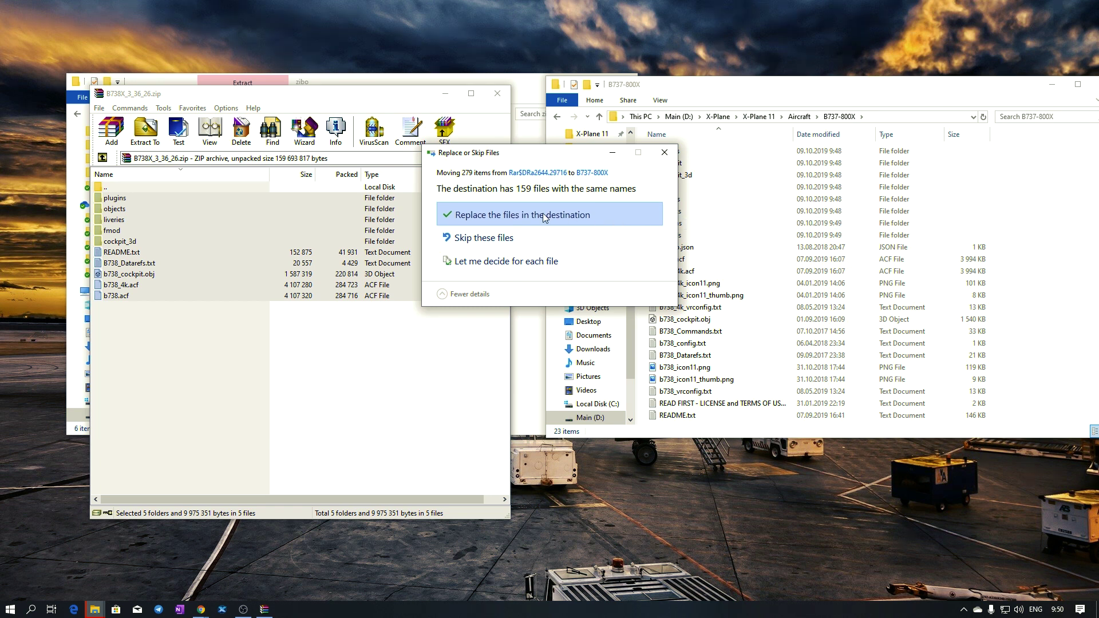
pyautogui.click(615, 218)
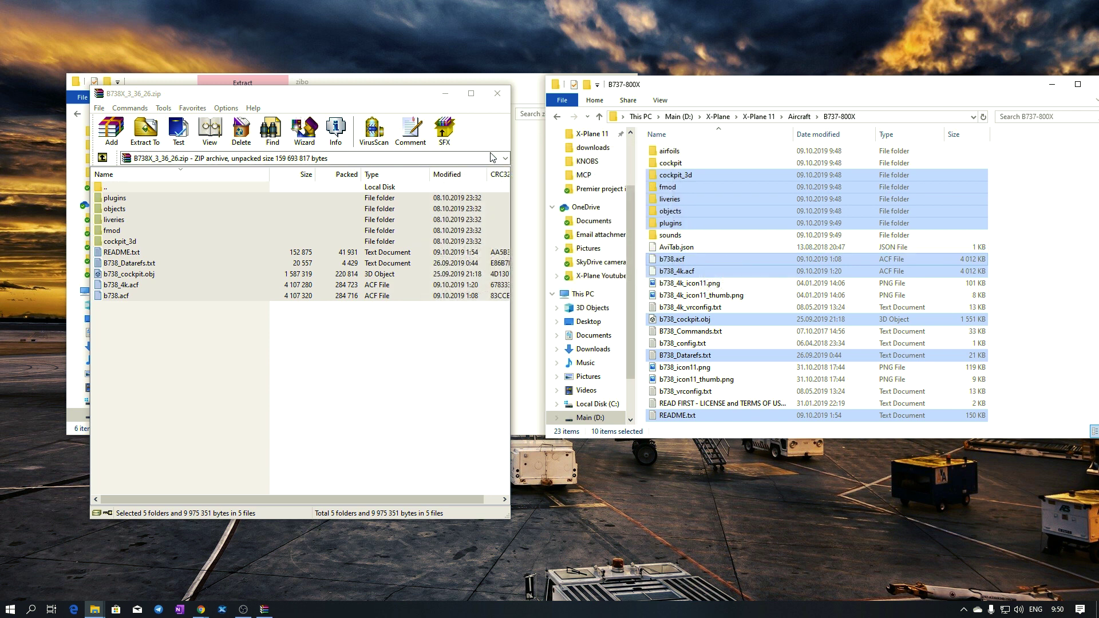
pyautogui.click(497, 94)
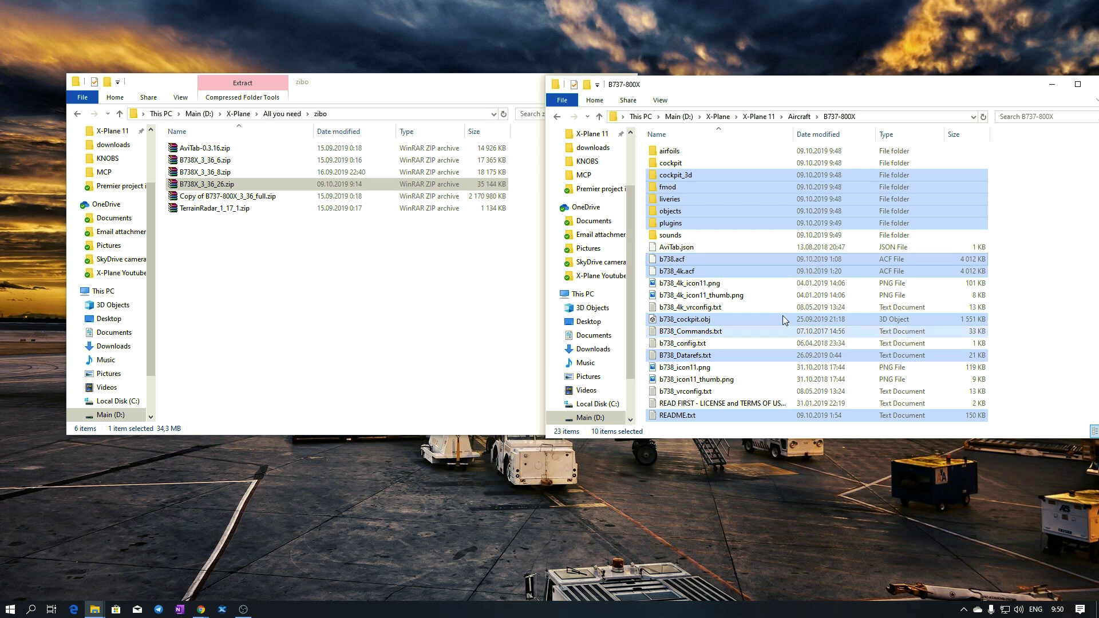
# Open TerrainRadar_1_17_1.zip and AviTab-0.3.16.zip alongside X-Plane 11's Resources\plugins folder.
pyautogui.click(759, 117)
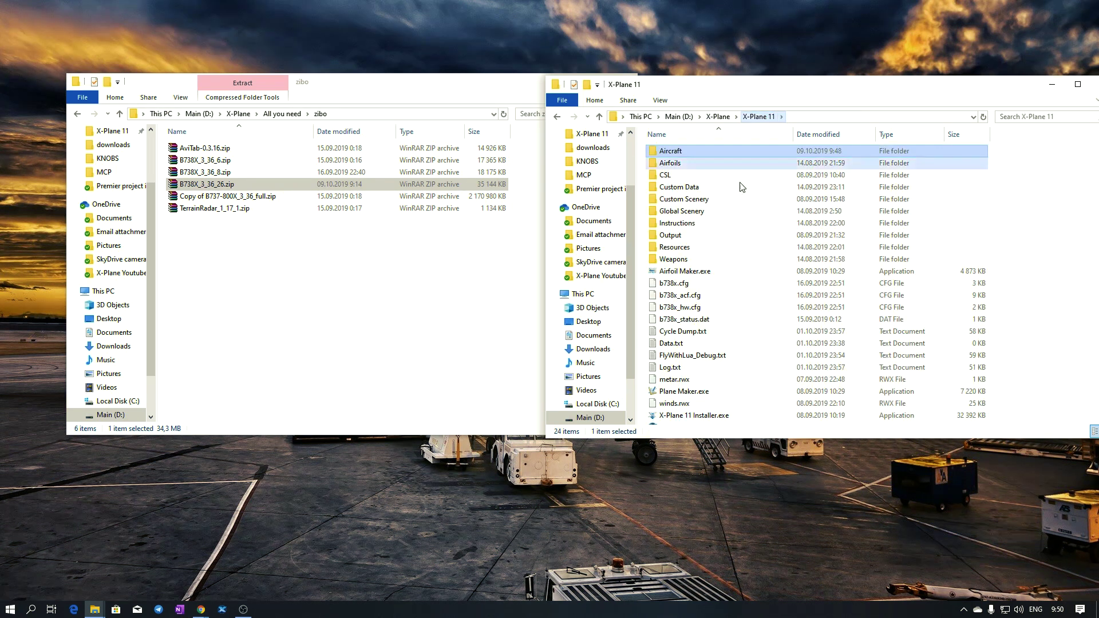
pyautogui.doubleClick(694, 248)
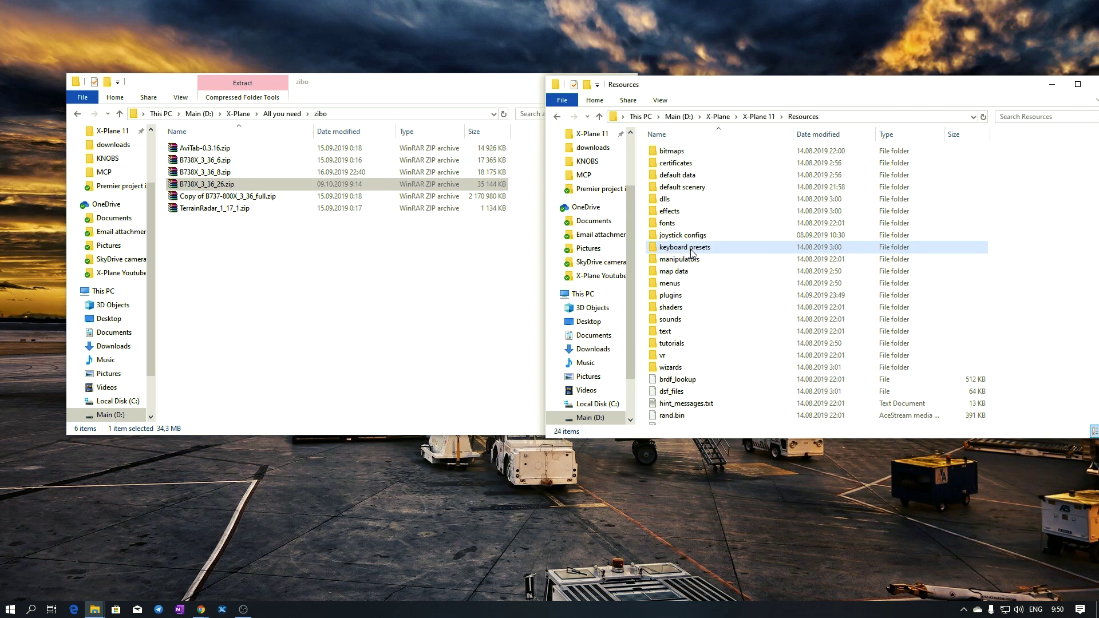
pyautogui.doubleClick(694, 295)
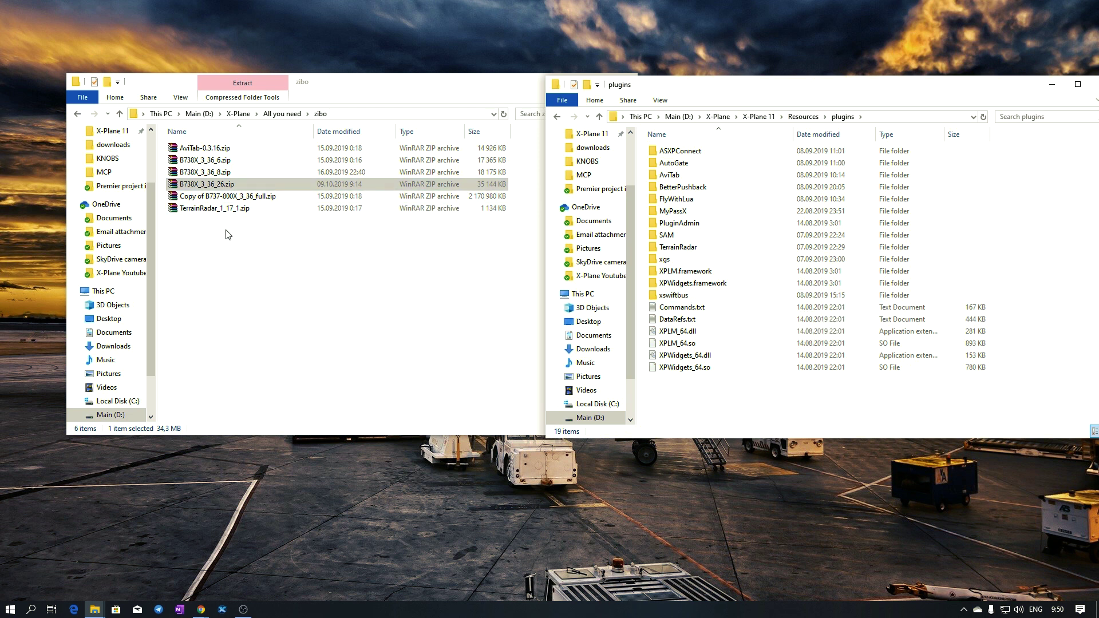
pyautogui.doubleClick(218, 209)
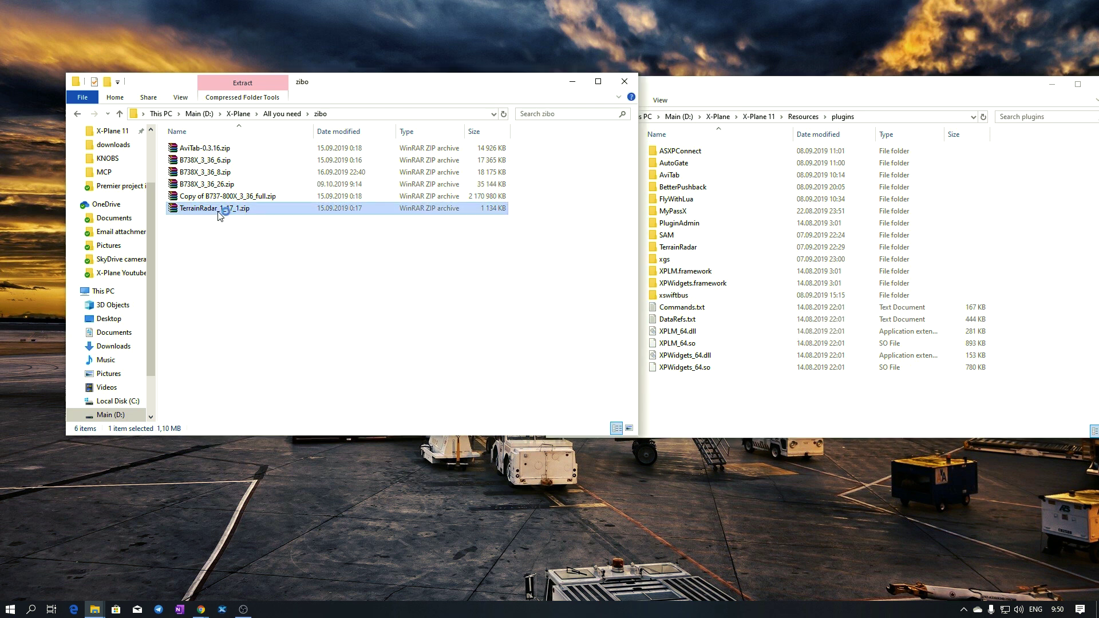
pyautogui.doubleClick(204, 148)
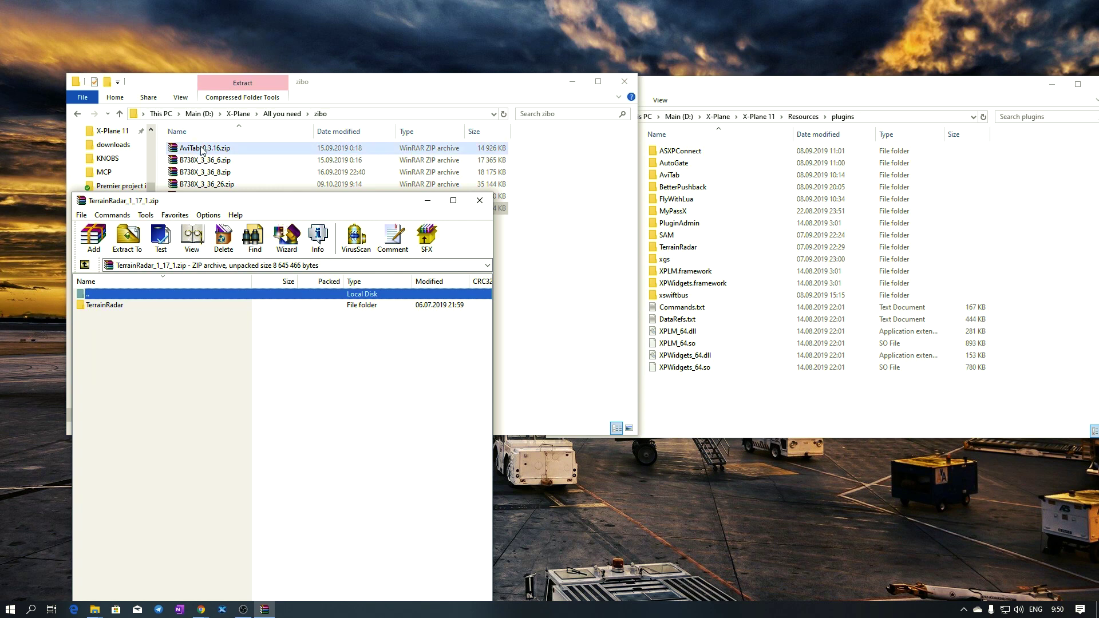
pyautogui.moveTo(808, 92); pyautogui.dragTo(745, 137)
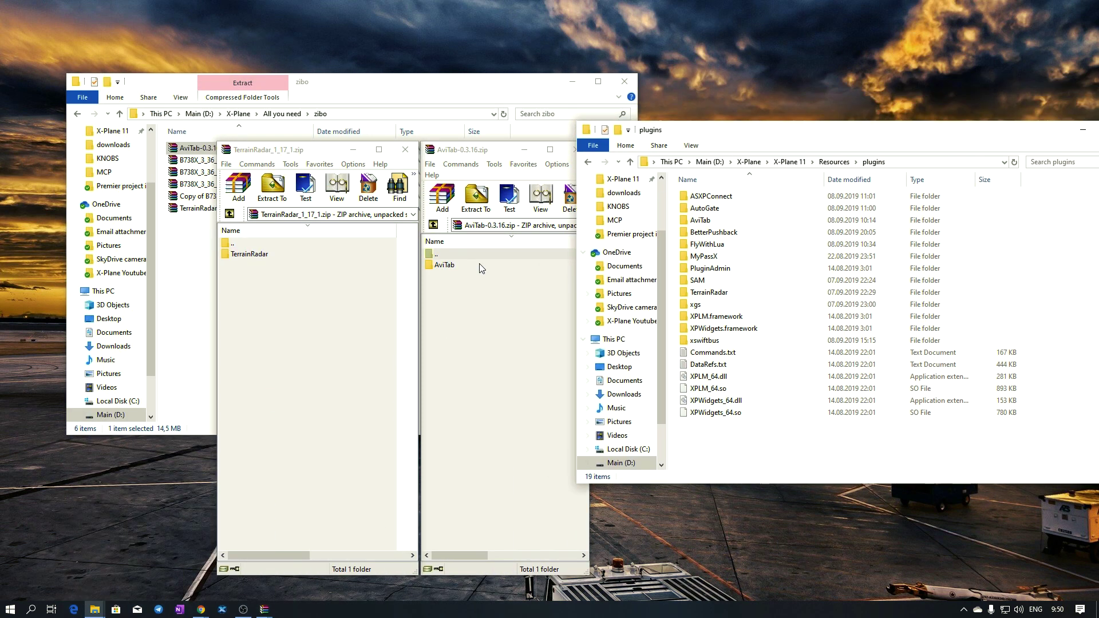
# Select the AviTab and TerrainRadar folders in their archives as the content for X-Plane 11's plugins folder.
pyautogui.doubleClick(436, 266)
pyautogui.doubleClick(438, 255)
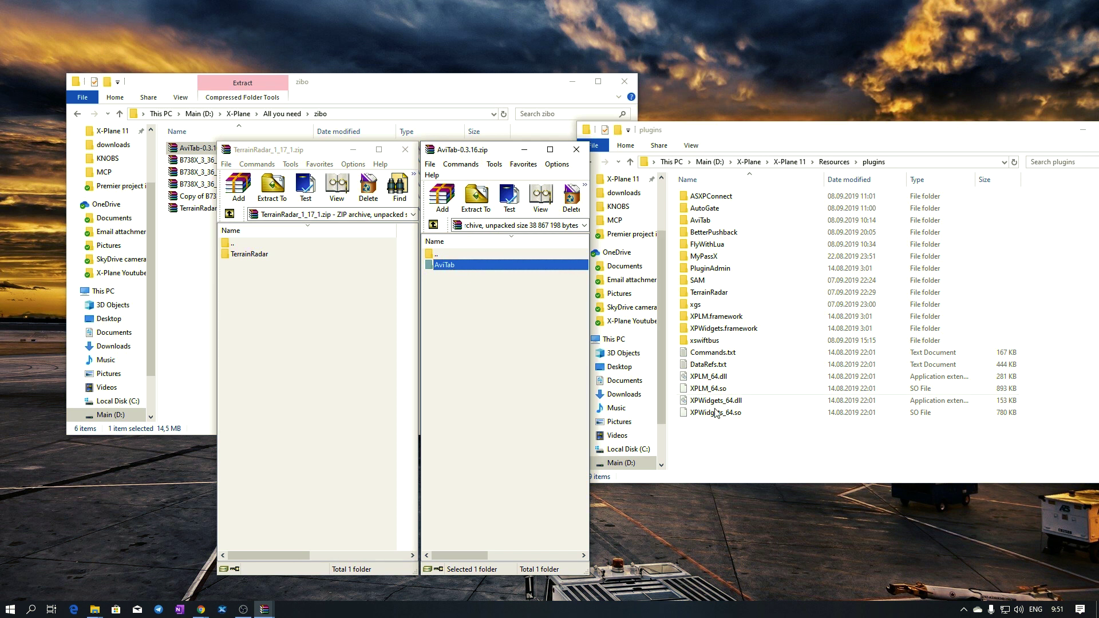
pyautogui.click(754, 452)
pyautogui.click(271, 254)
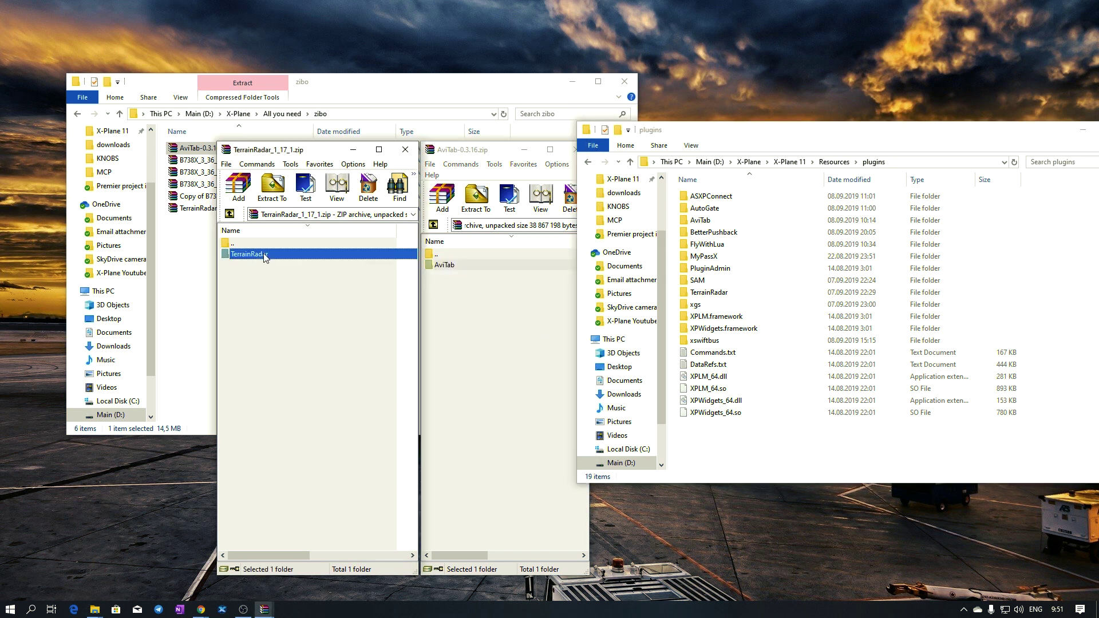
pyautogui.click(790, 444)
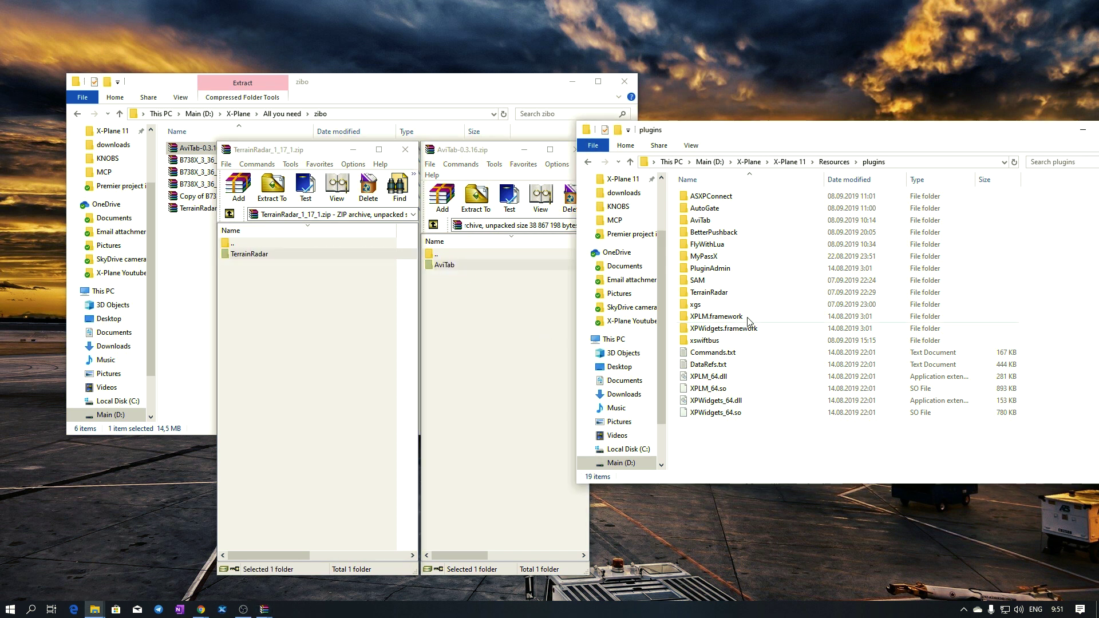
# Look inside the existing TerrainRadar plugin folder, return to the plugins folder, and close both plugin archives.
pyautogui.doubleClick(727, 295)
pyautogui.hotkey('alt', 'Left')
pyautogui.click(406, 149)
pyautogui.moveTo(491, 148); pyautogui.dragTo(422, 153)
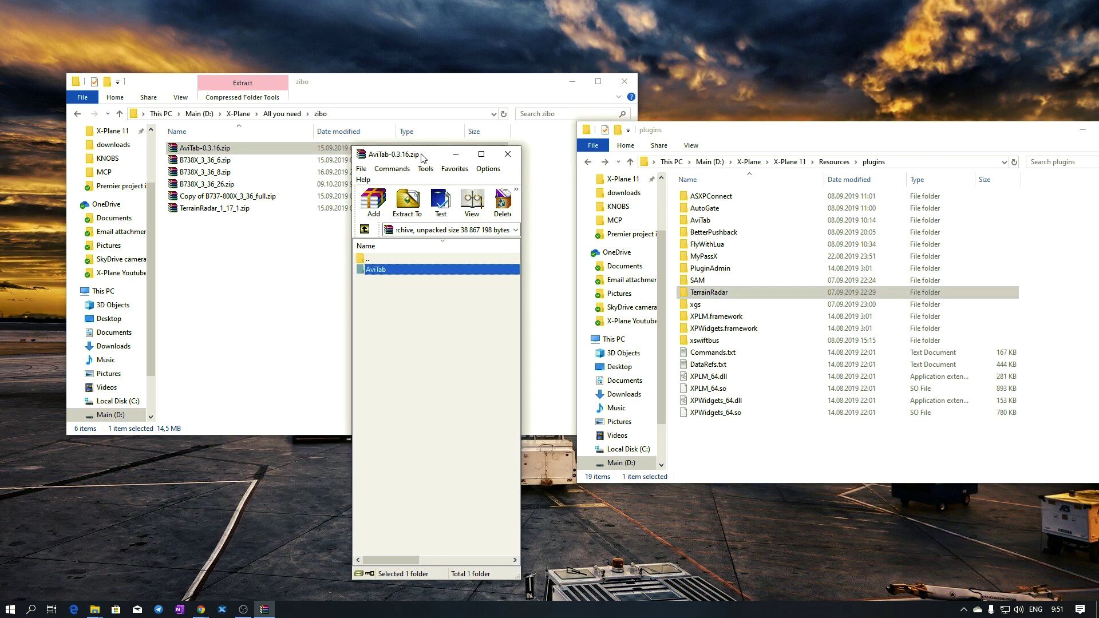
pyautogui.click(507, 153)
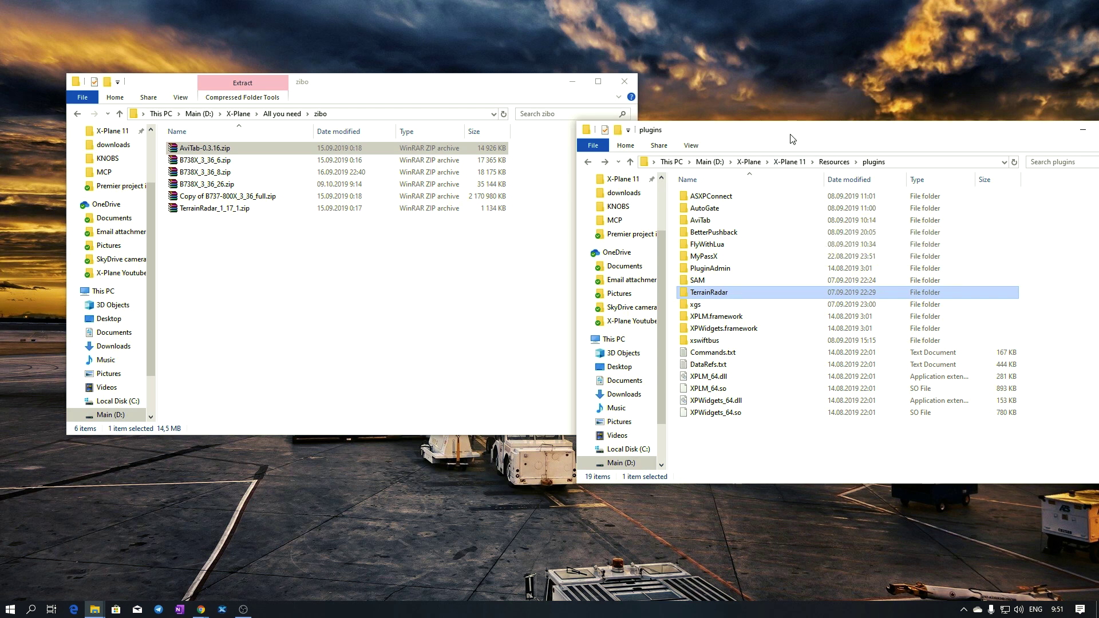
# Move the plugins window closer to the zibo folder window and open X-Plane 11's Aircraft\B737-800X folder in it.
pyautogui.moveTo(790, 135); pyautogui.dragTo(658, 104)
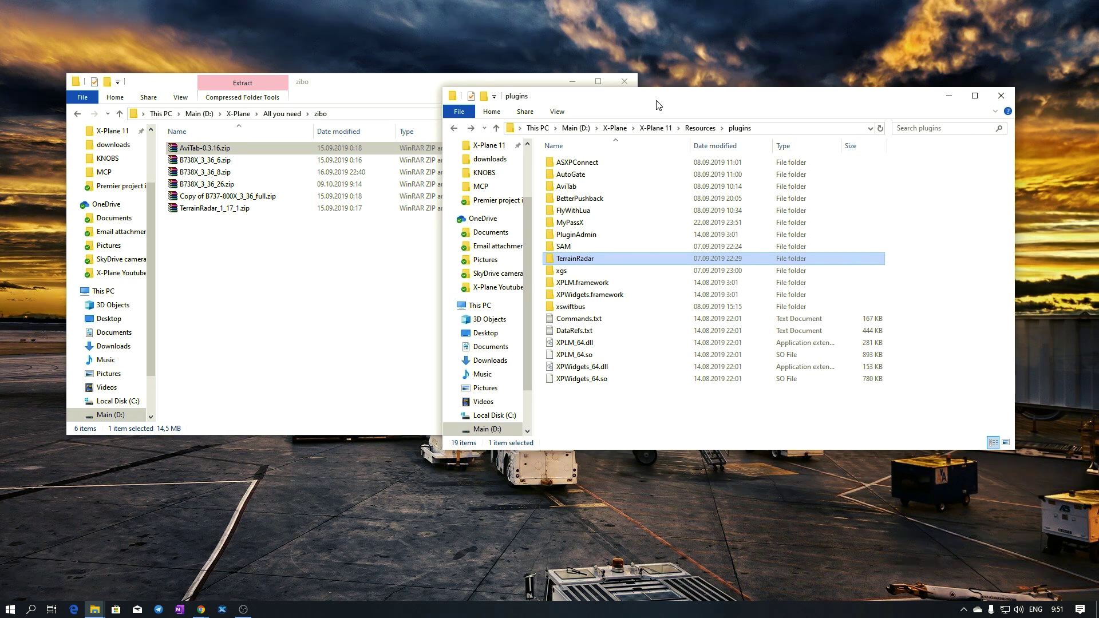
pyautogui.click(666, 129)
pyautogui.doubleClick(595, 166)
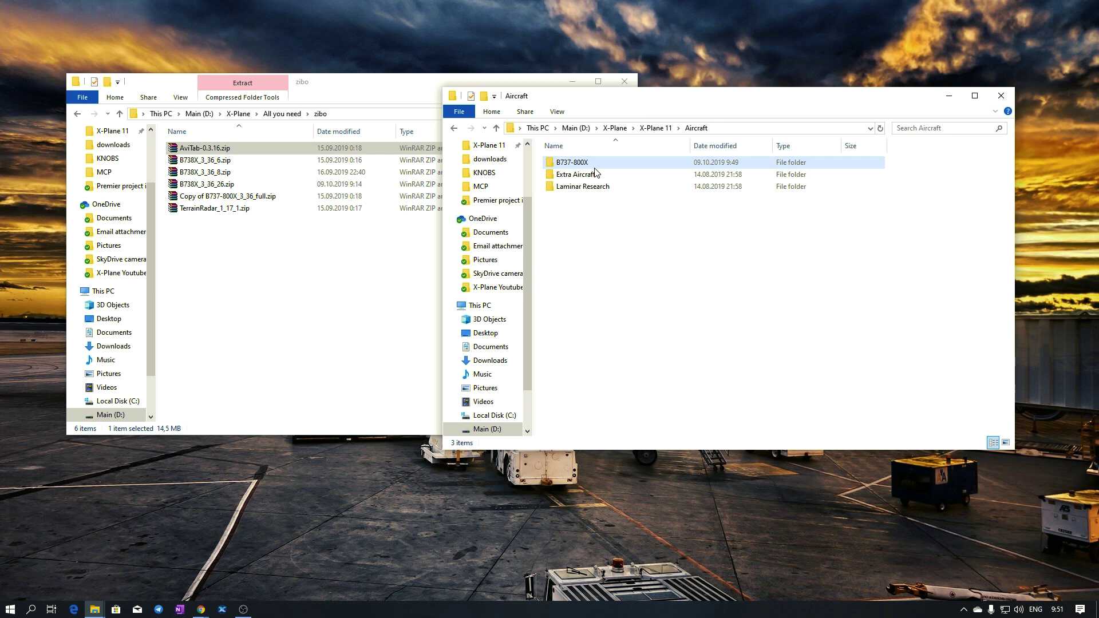
pyautogui.doubleClick(585, 164)
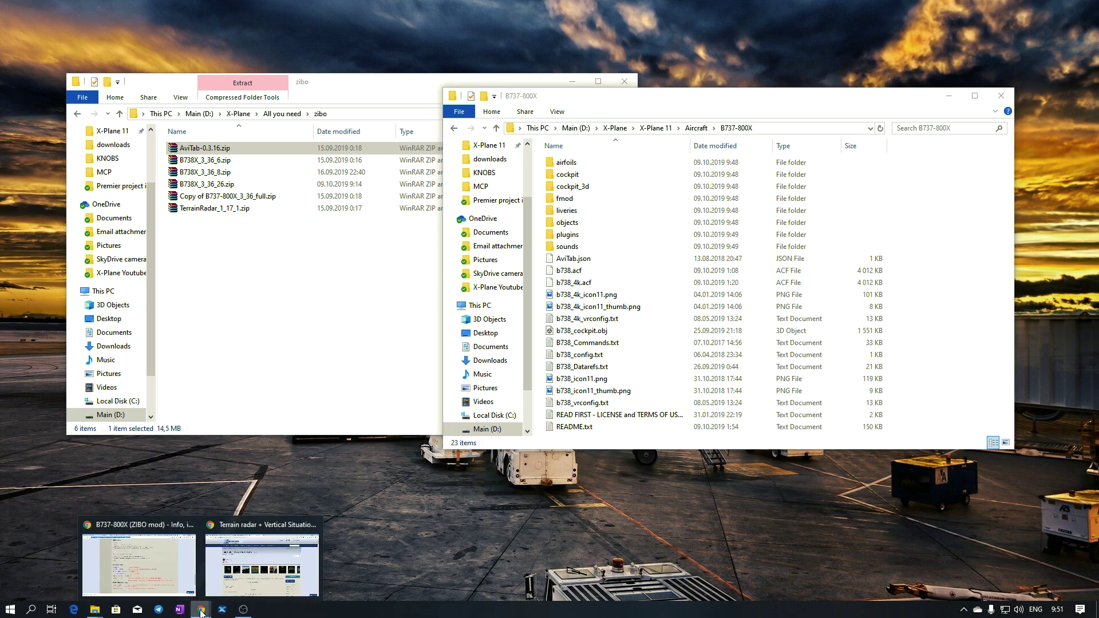
# Switch to Chrome and review the zibomod Drive folder's files from B737-800X_3_36_full.zip to the latest update, B738X_3_36_26.zip.
pyautogui.click(264, 558)
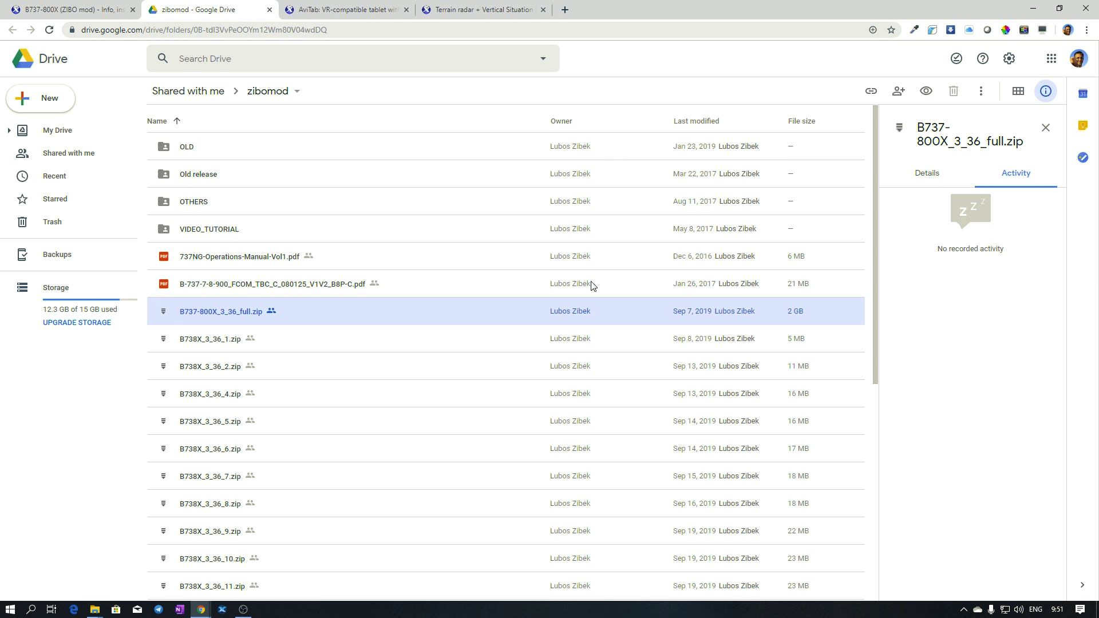
pyautogui.scroll(-6, 393, 361)
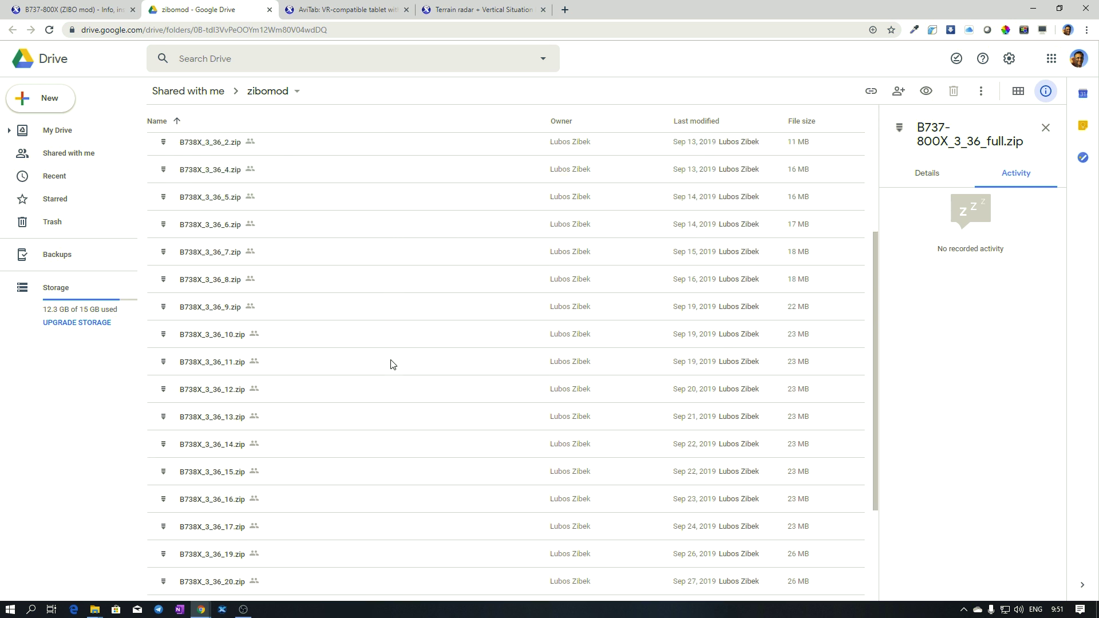
pyautogui.scroll(4, 504, 343)
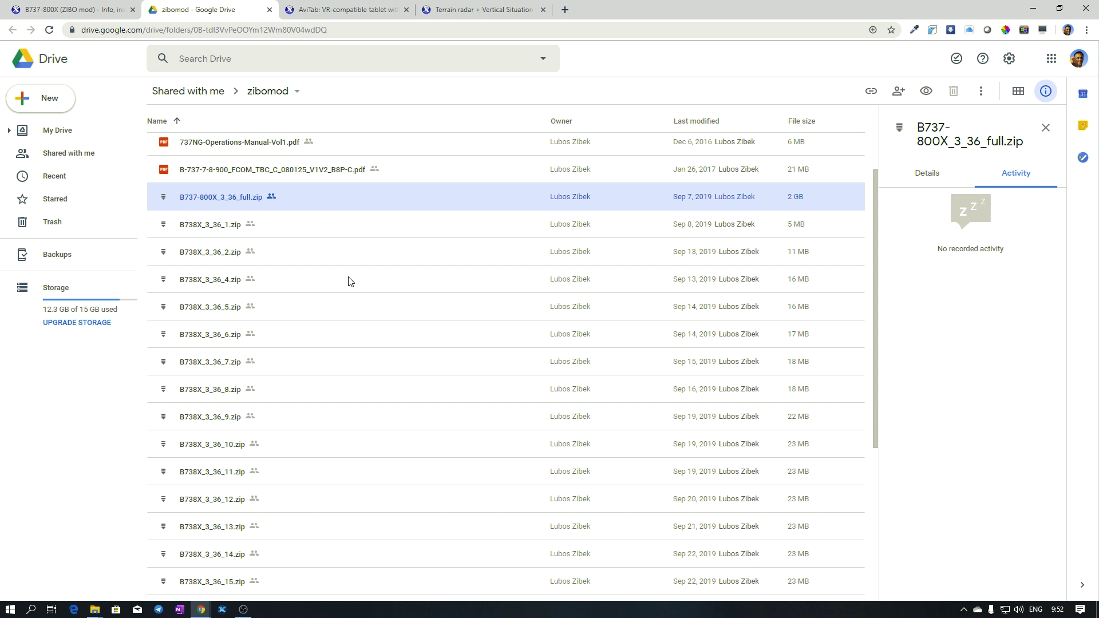
pyautogui.scroll(-5, 353, 288)
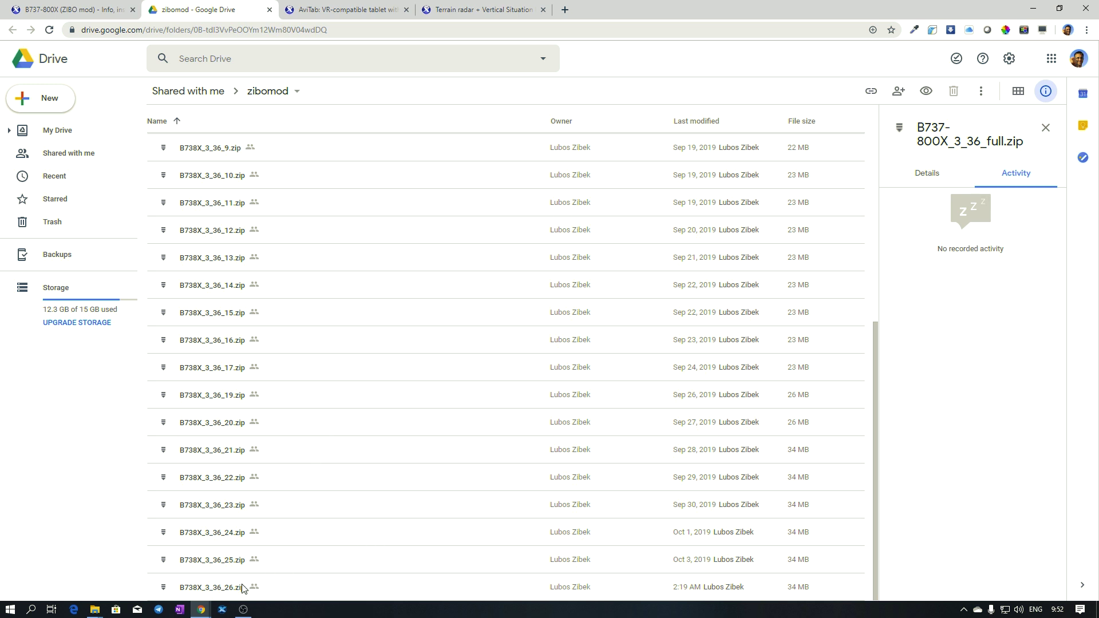
pyautogui.click(292, 590)
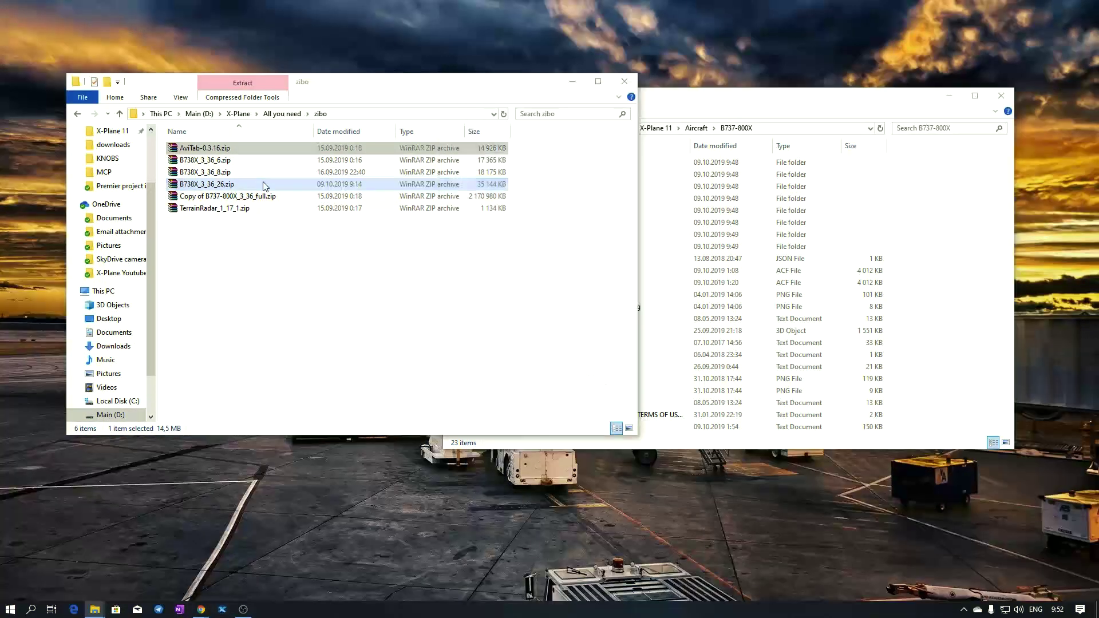
# Reopen B738X_3_36_26.zip in File Explorer, select all its contents beside the B737-800X folder, and close the archive without extracting.
pyautogui.doubleClick(265, 187)
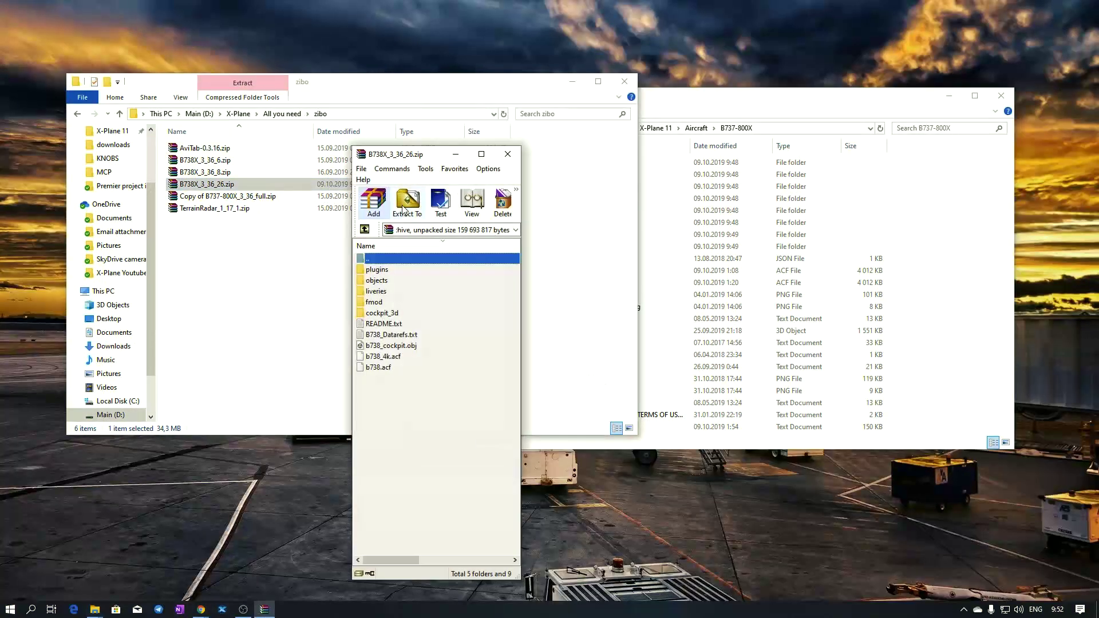
pyautogui.moveTo(418, 391); pyautogui.dragTo(401, 273)
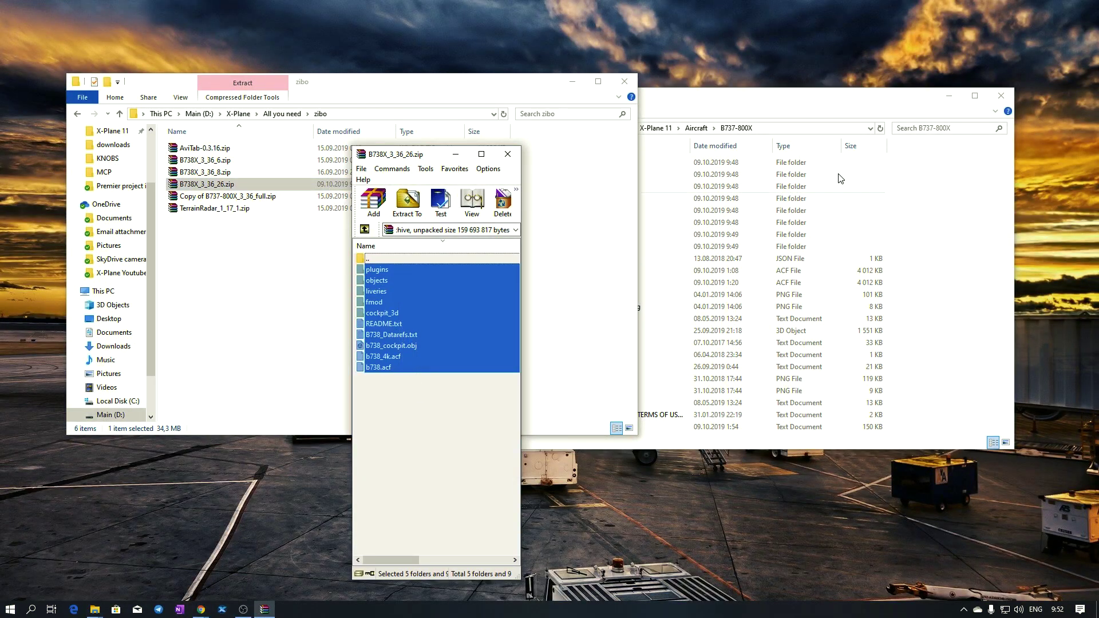
pyautogui.click(820, 102)
pyautogui.moveTo(603, 100); pyautogui.dragTo(667, 113)
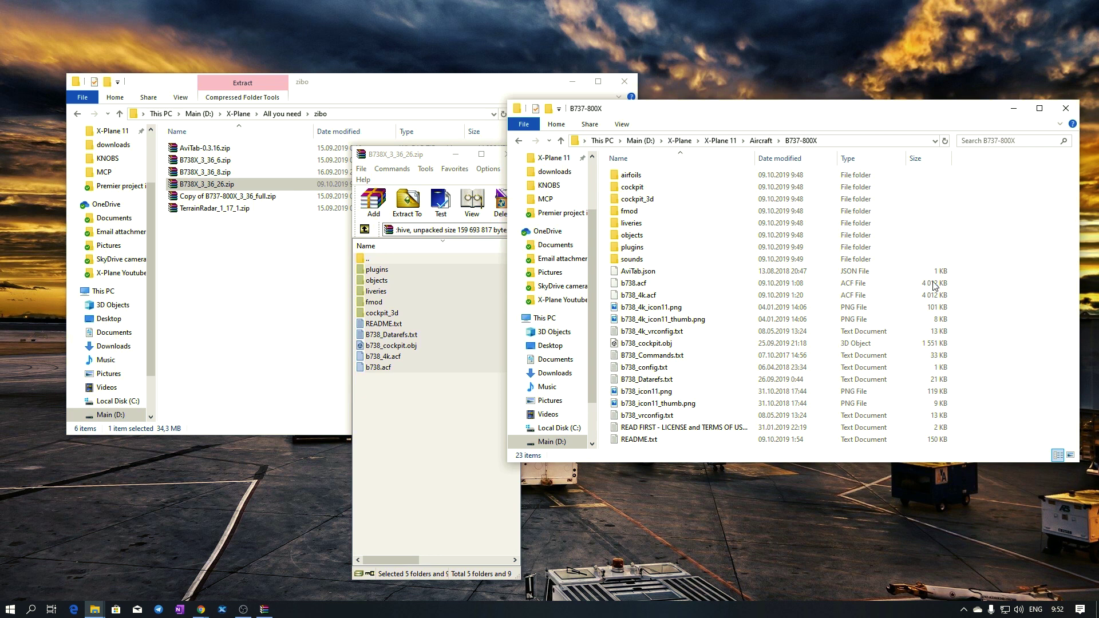
pyautogui.click(423, 159)
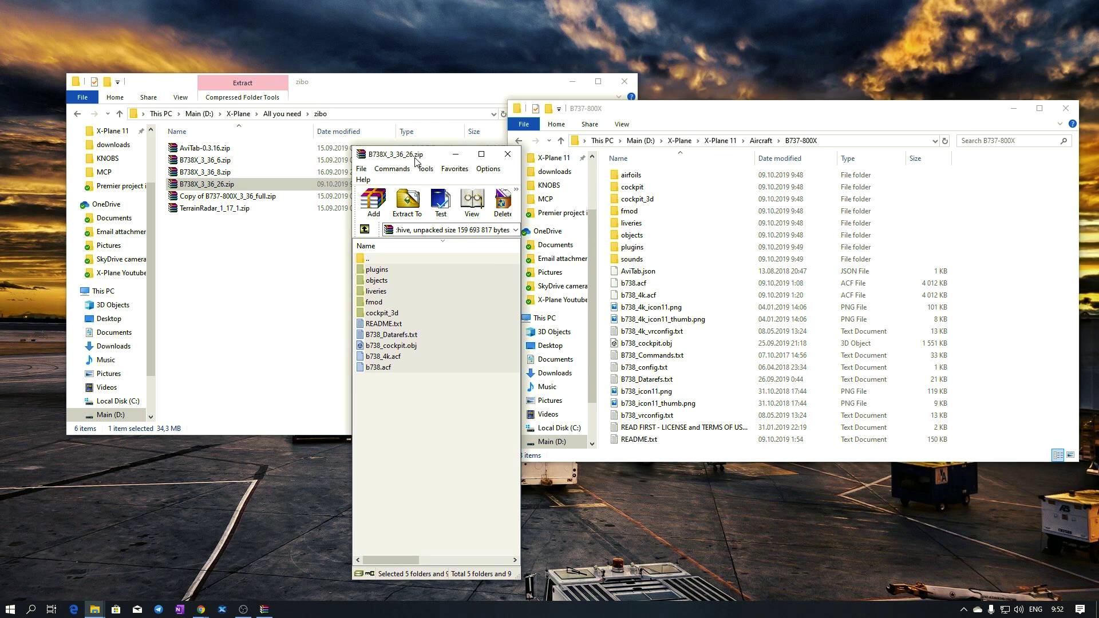
pyautogui.click(507, 155)
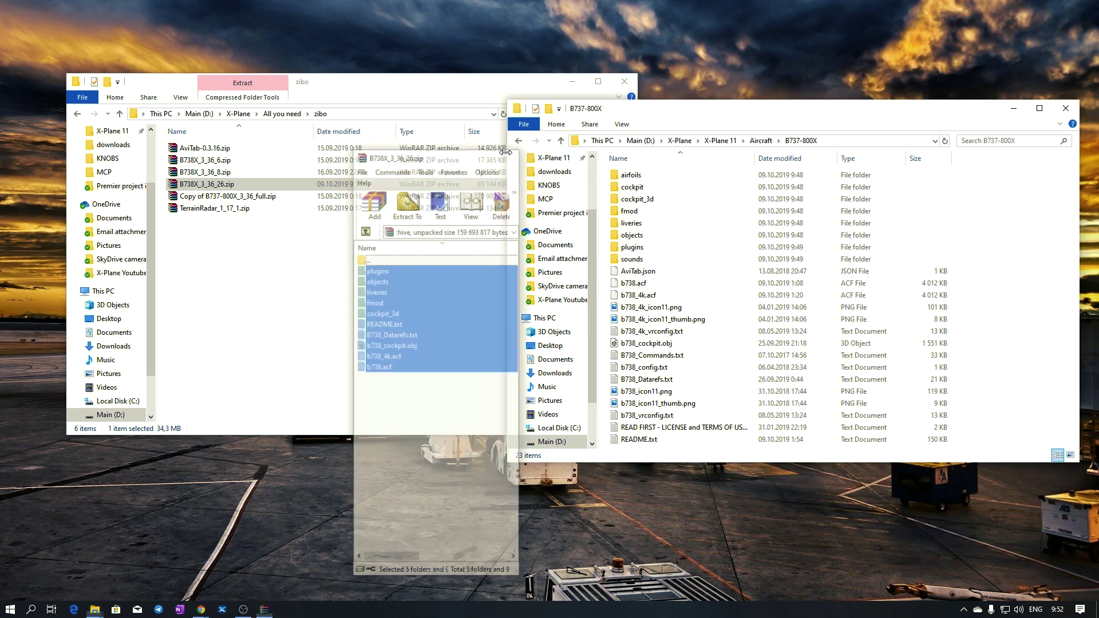
pyautogui.click(247, 198)
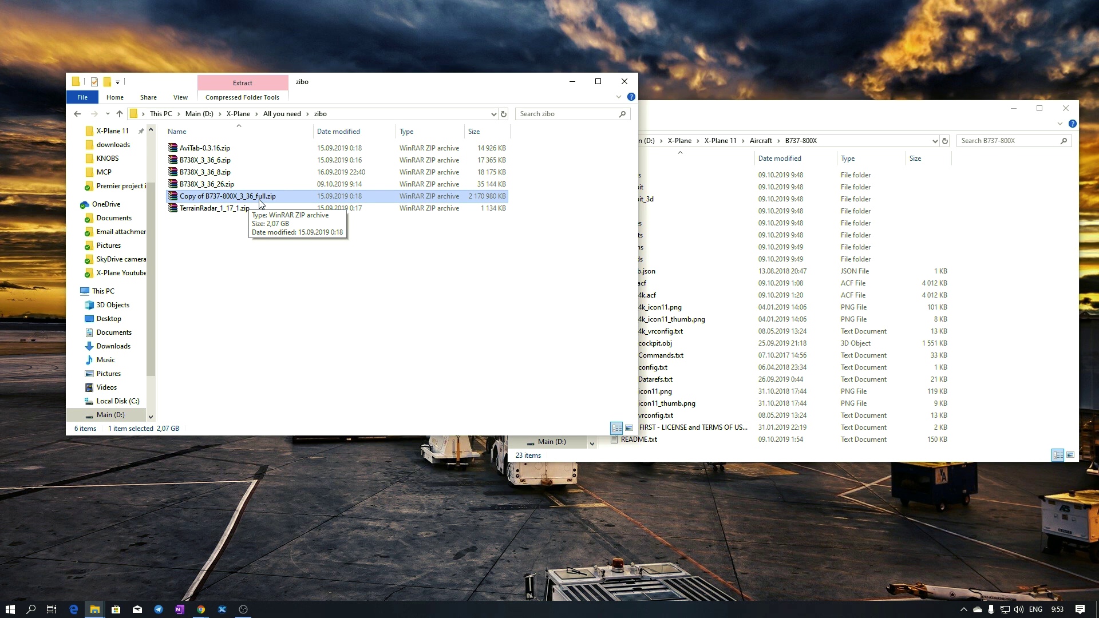
pyautogui.click(655, 255)
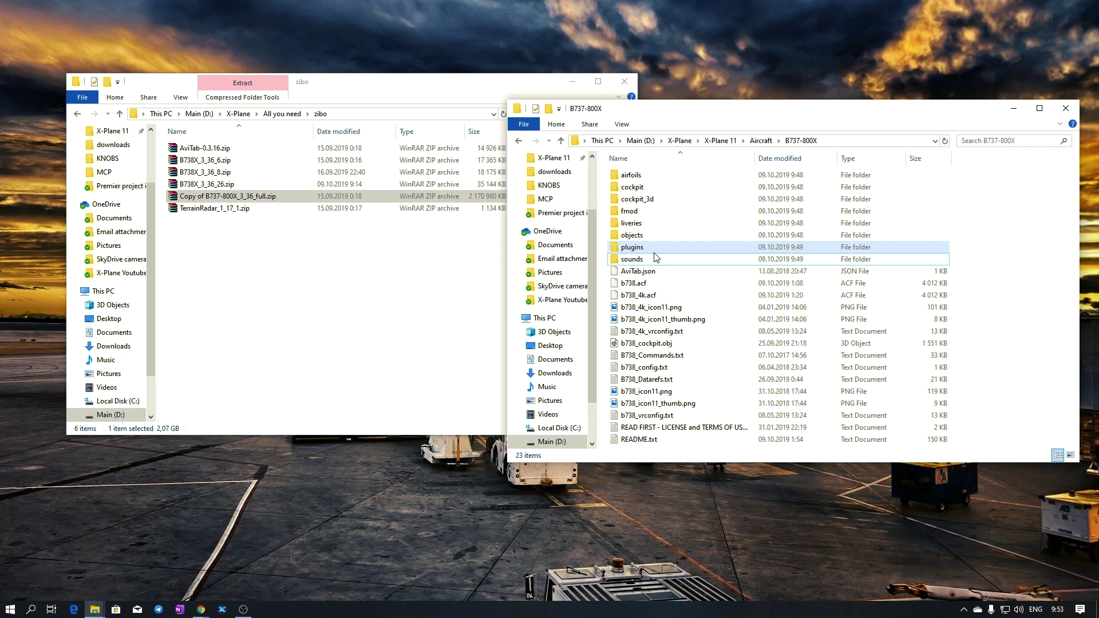
# Delete everything in X-Plane 11's Aircraft\B737-800X folder except the liveries folder.
pyautogui.hotkey('ctrl', 'a')
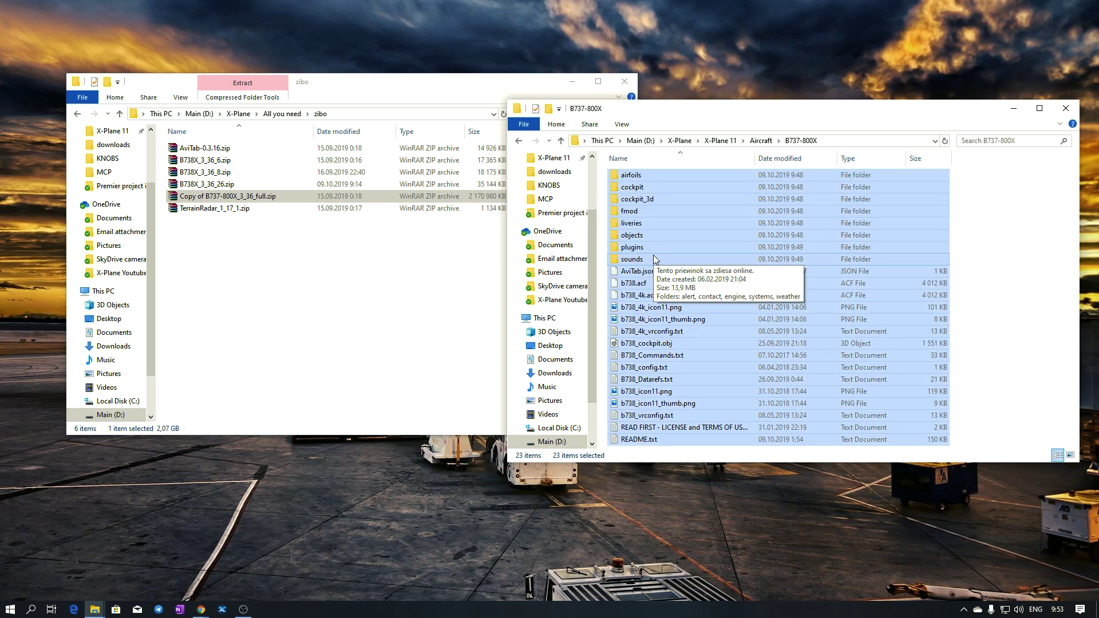
pyautogui.keyDown('ctrl'); pyautogui.click(633, 223); pyautogui.keyUp('ctrl')
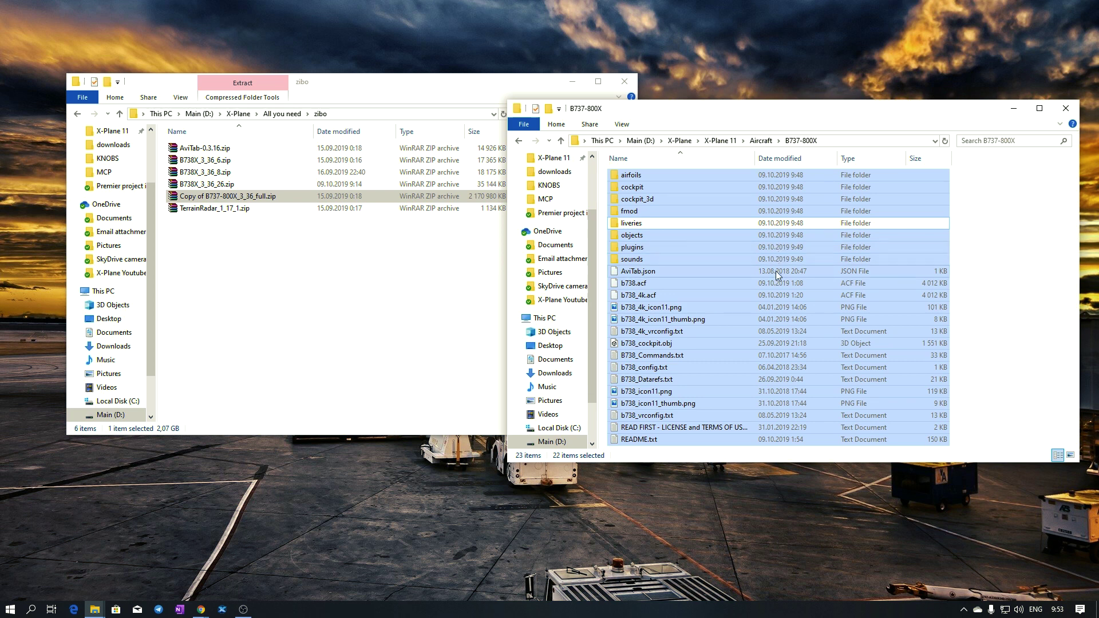
pyautogui.hotkey('shift', 'Delete')
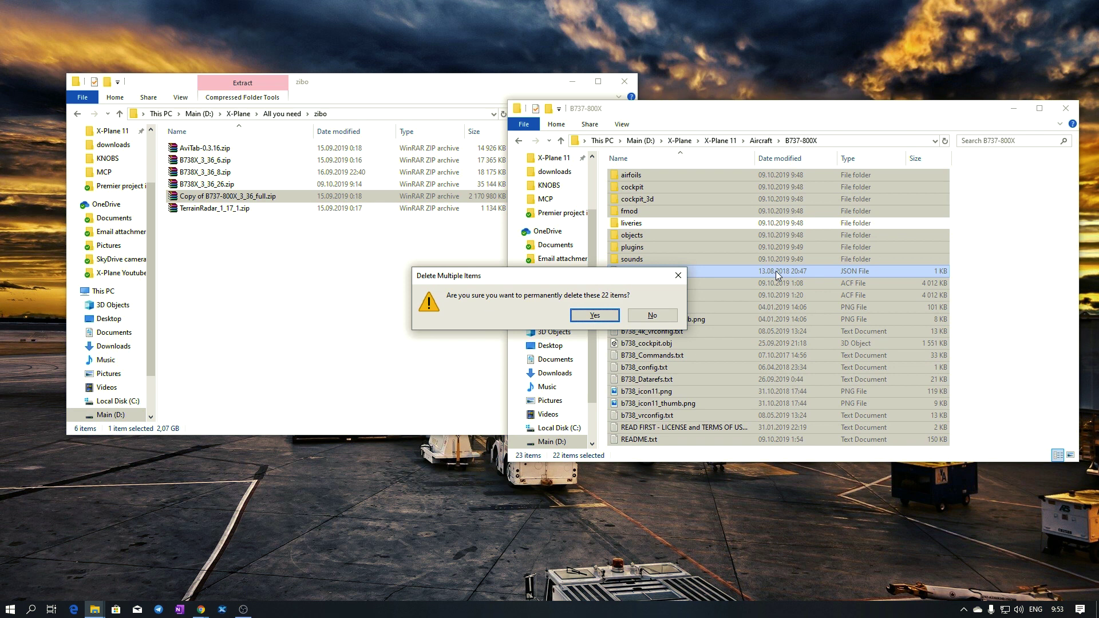
pyautogui.press('Escape')
pyautogui.press('Delete')
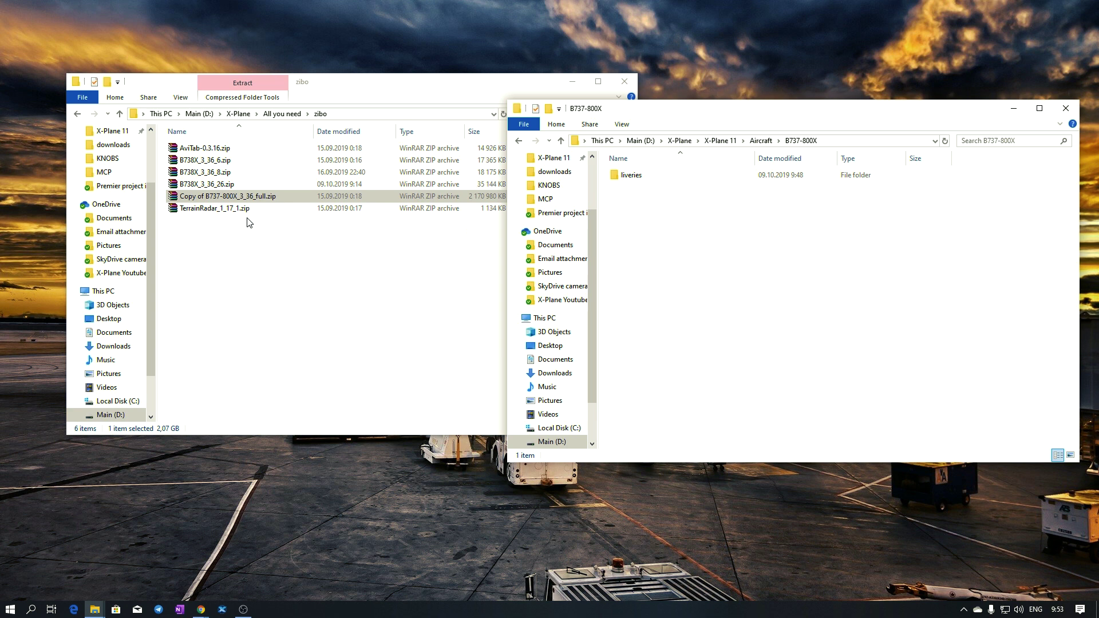
# Open Copy of B737-800X_3_36_full.zip, select all contents of its B737-800X folder without extracting, and minimize all windows to show the desktop.
pyautogui.click(243, 199)
pyautogui.doubleClick(243, 198)
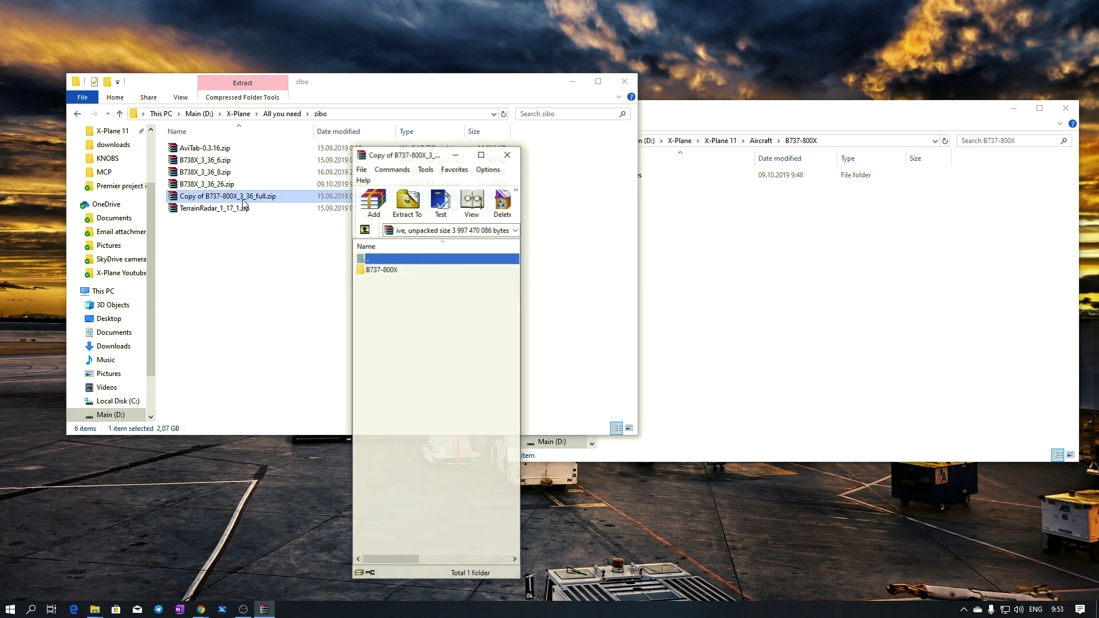
pyautogui.doubleClick(399, 272)
pyautogui.moveTo(400, 536); pyautogui.dragTo(382, 269)
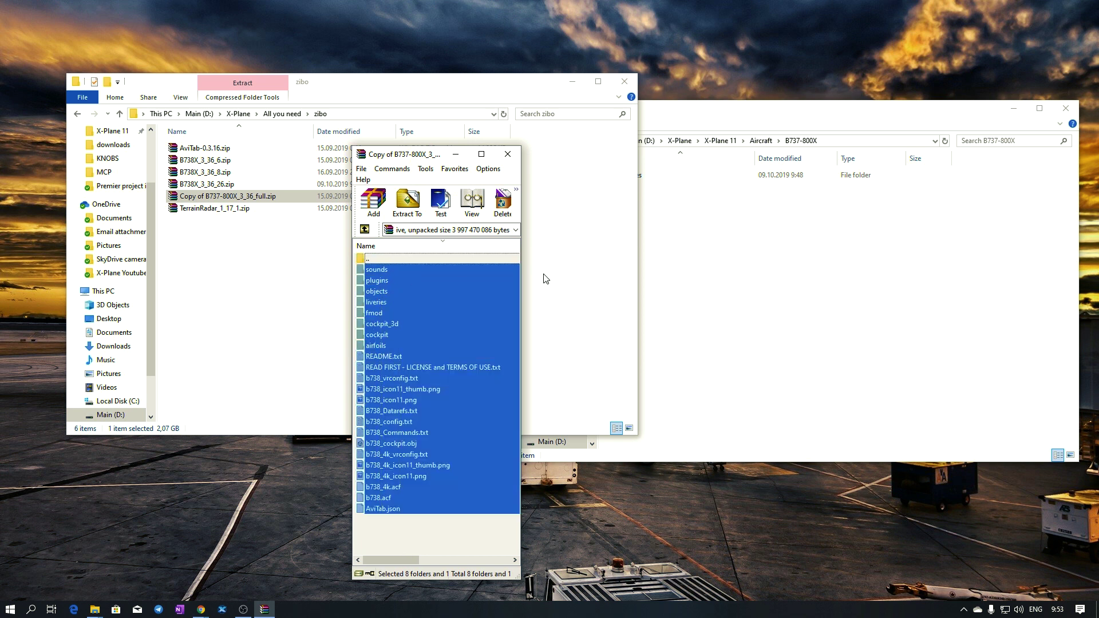
pyautogui.click(954, 278)
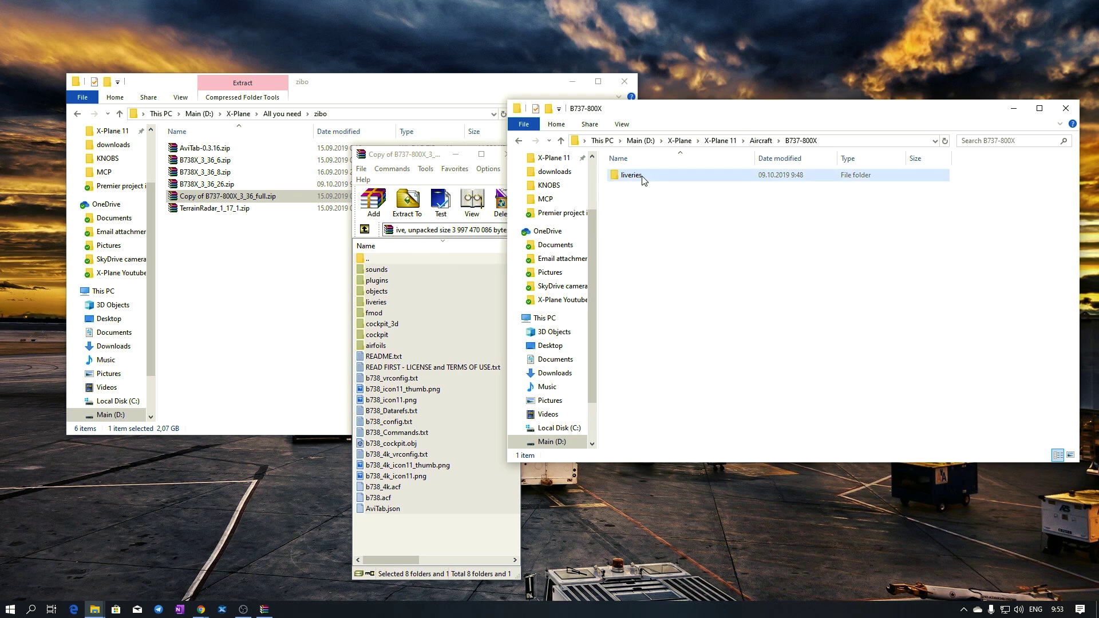
pyautogui.moveTo(644, 180)
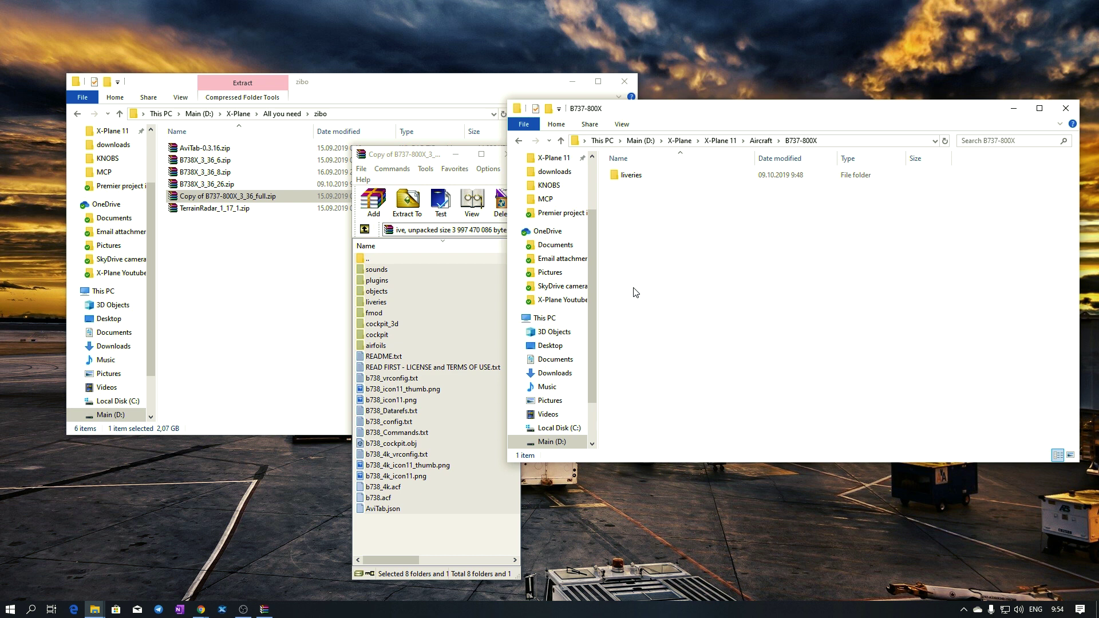
pyautogui.press('super+d')
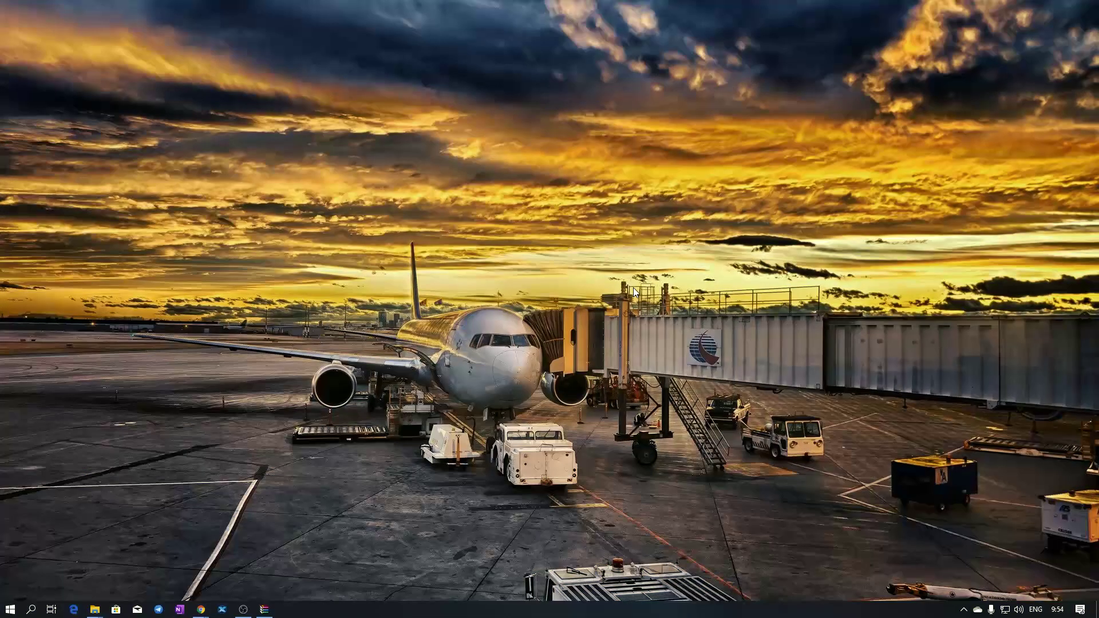